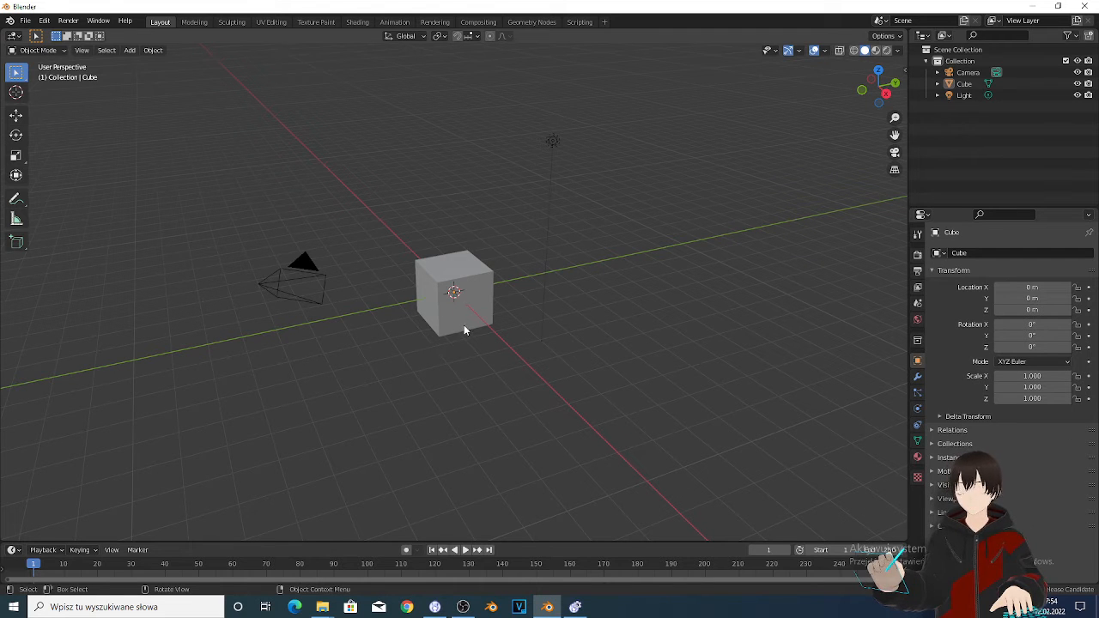
Step: Delete the default cube from the scene
scroll(468, 335, down, 4)
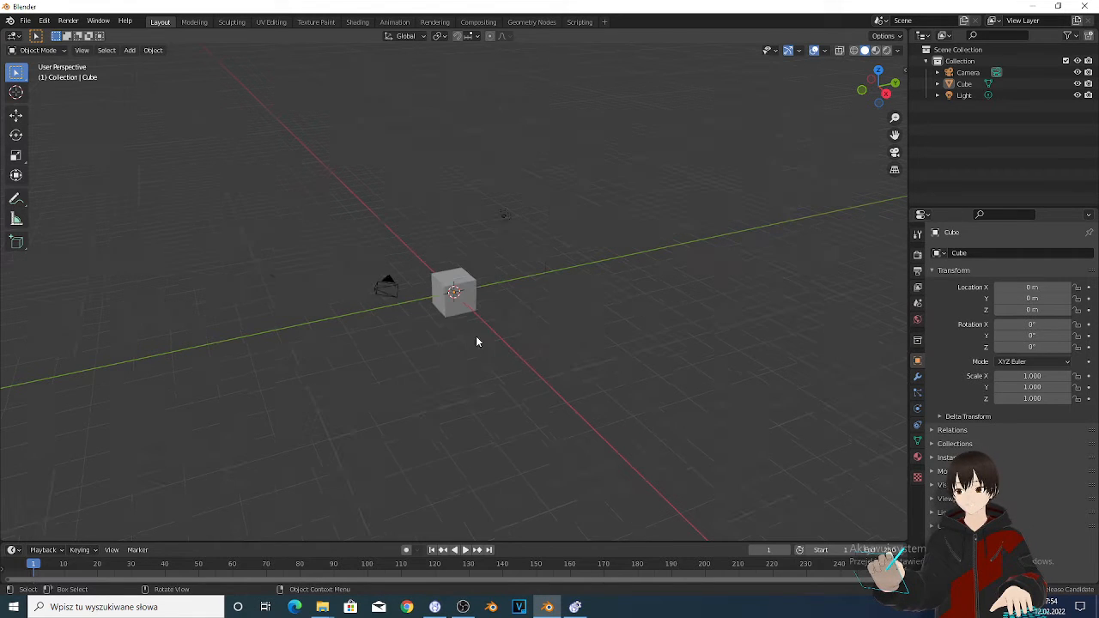
scroll(477, 342, up, 2)
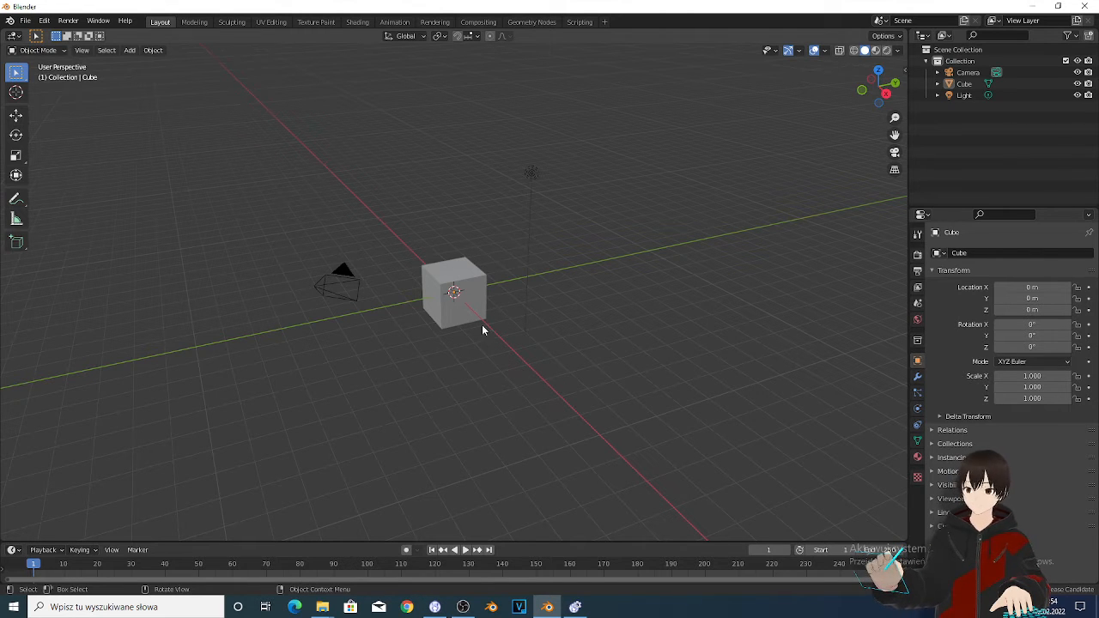
scroll(474, 332, up, 2)
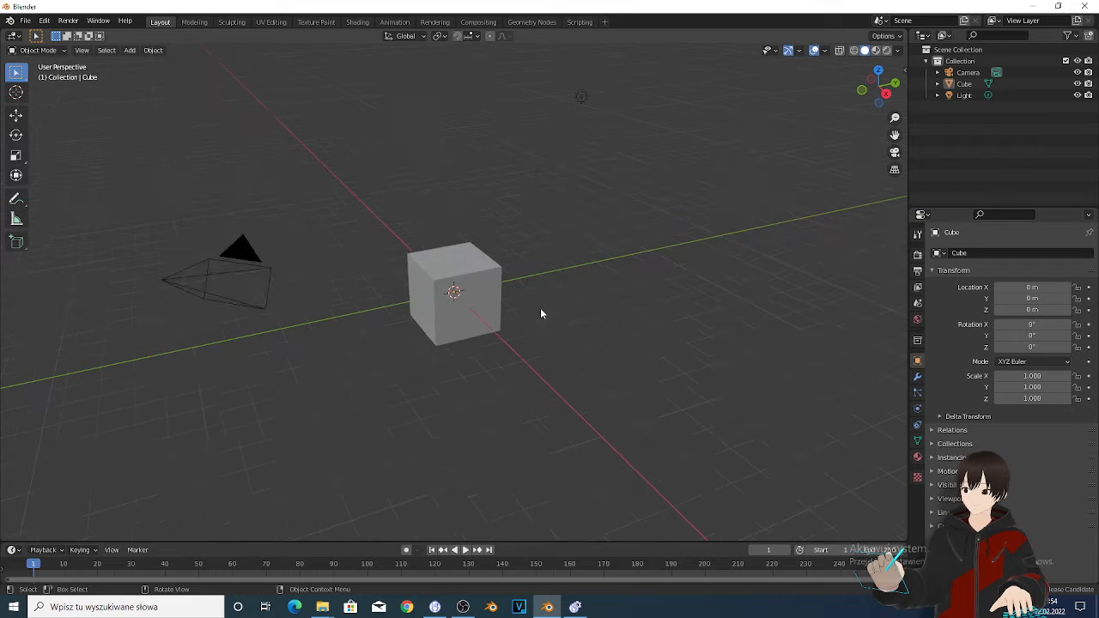
click(475, 289)
key(x)
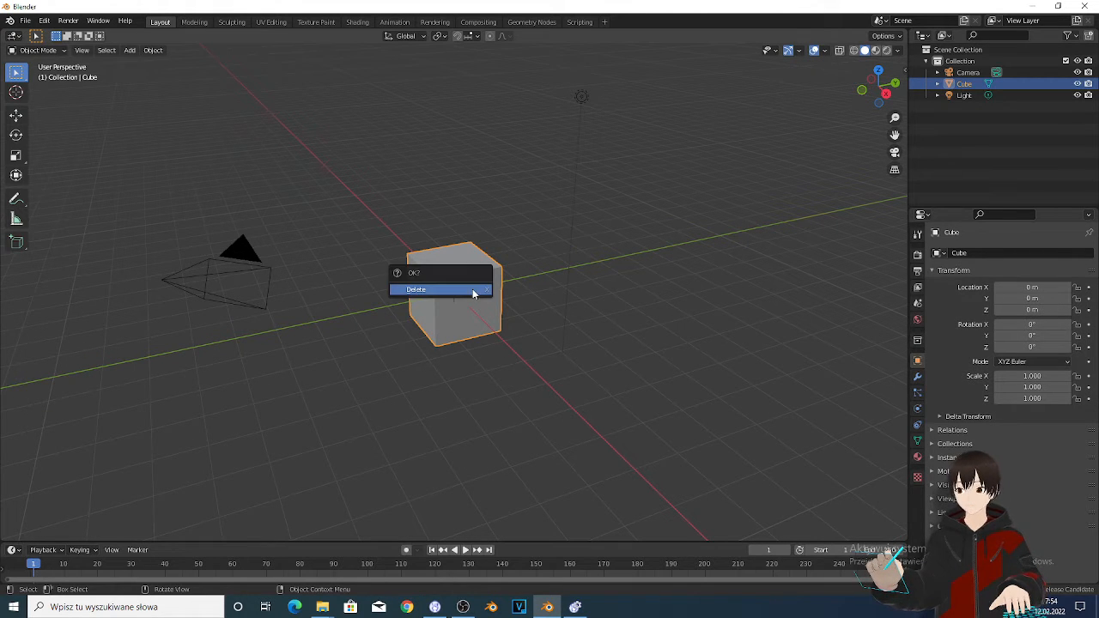
click(473, 292)
Step: Import the FBX model Zombie Idle.fbx from the 3d zombie folder inside 3d model postacie on the Desktop
click(26, 22)
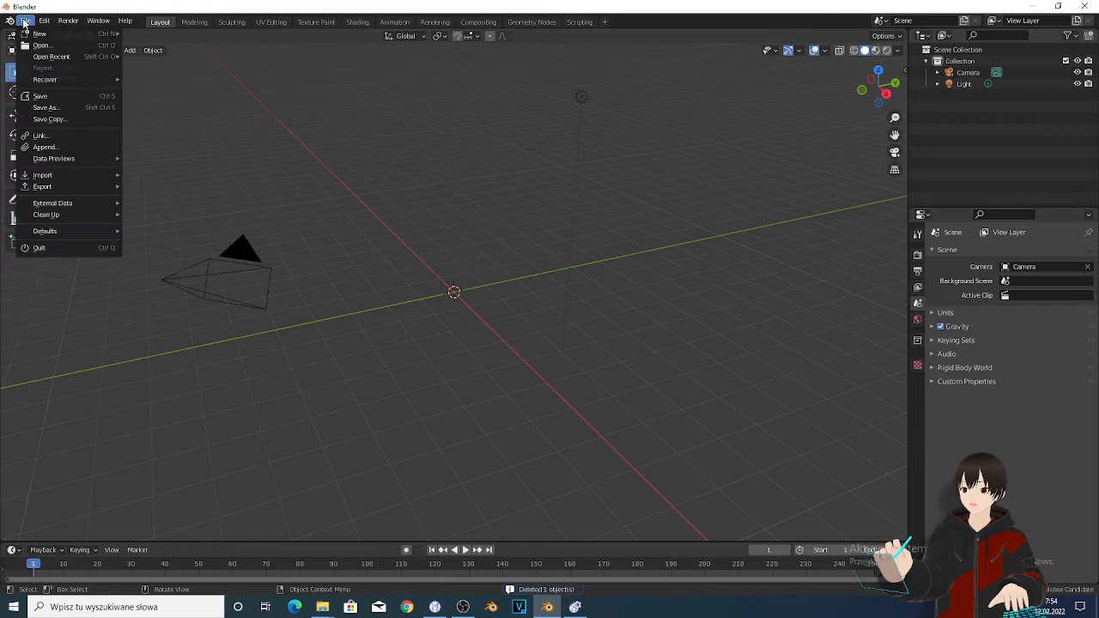
mouse_move(72, 177)
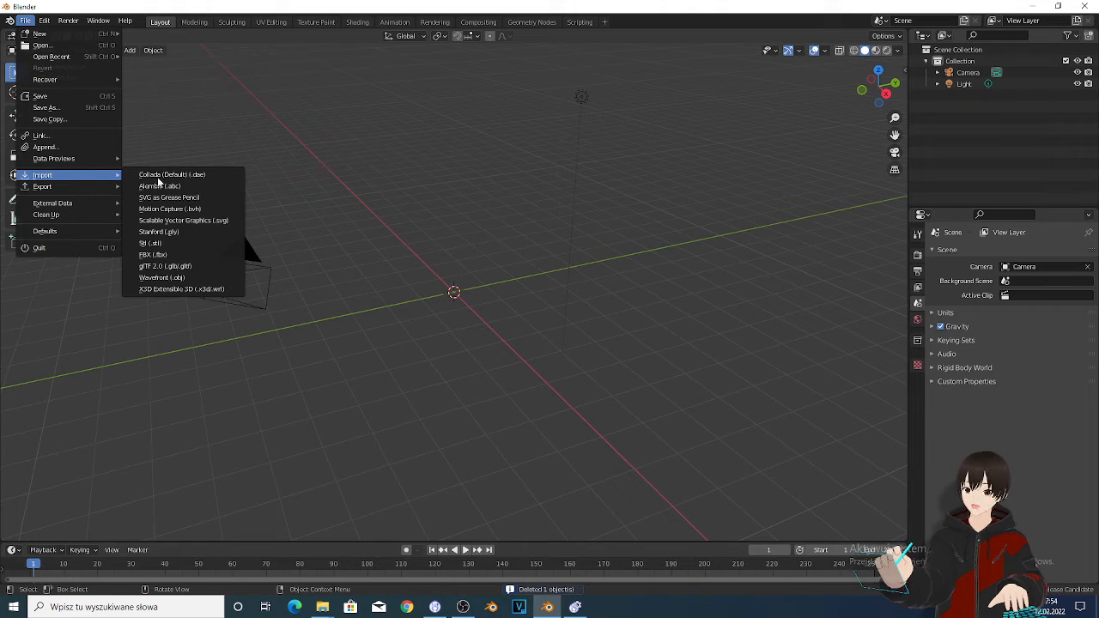
click(154, 254)
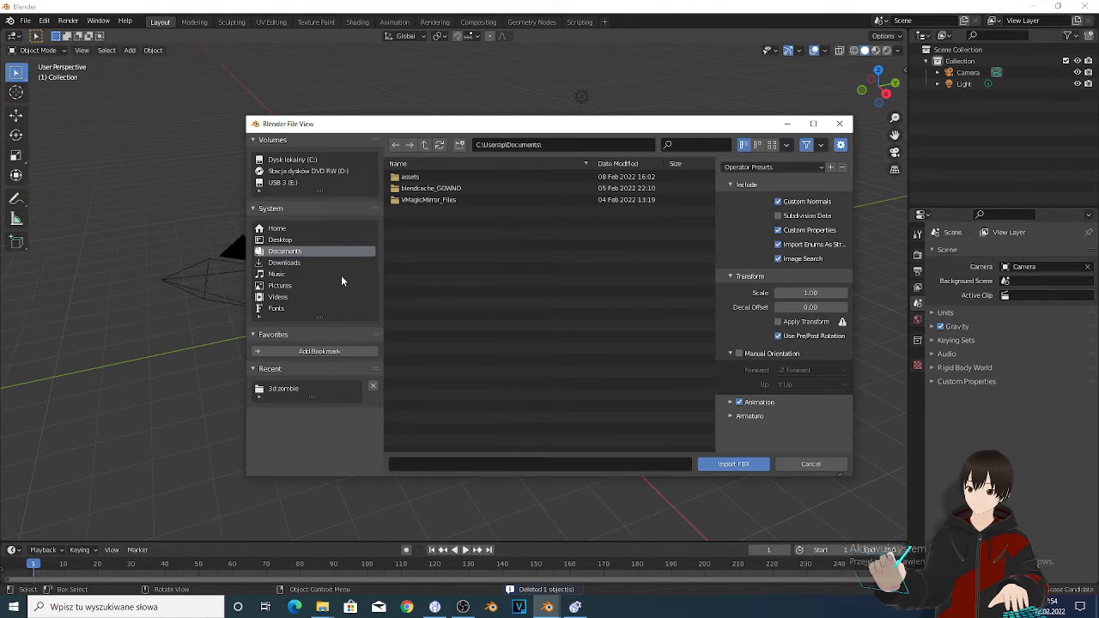
click(281, 239)
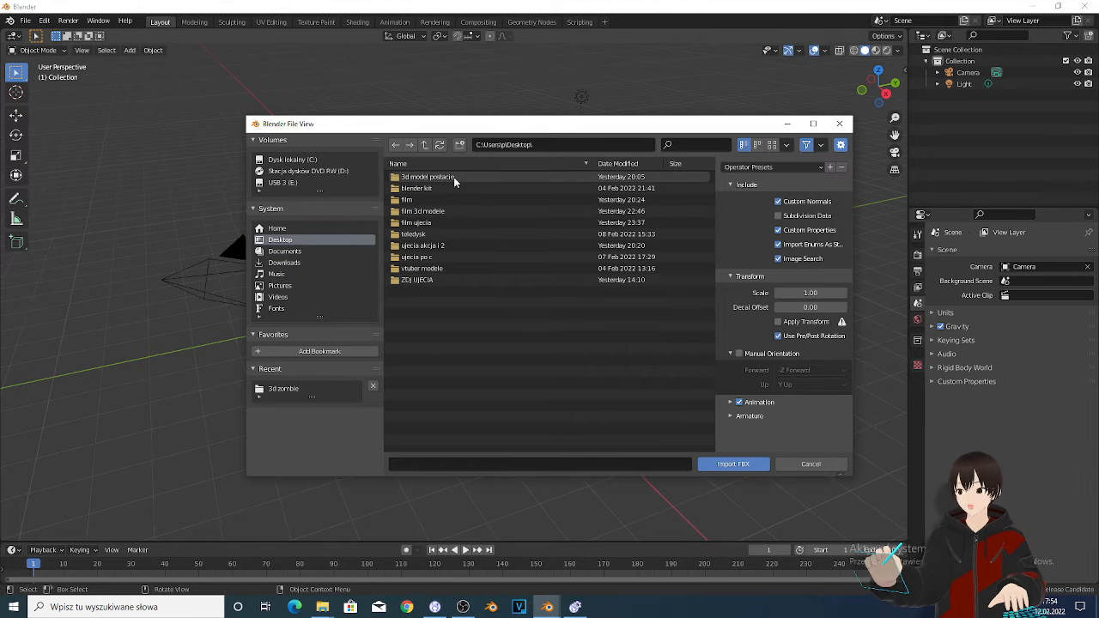
double_click(454, 177)
double_click(438, 178)
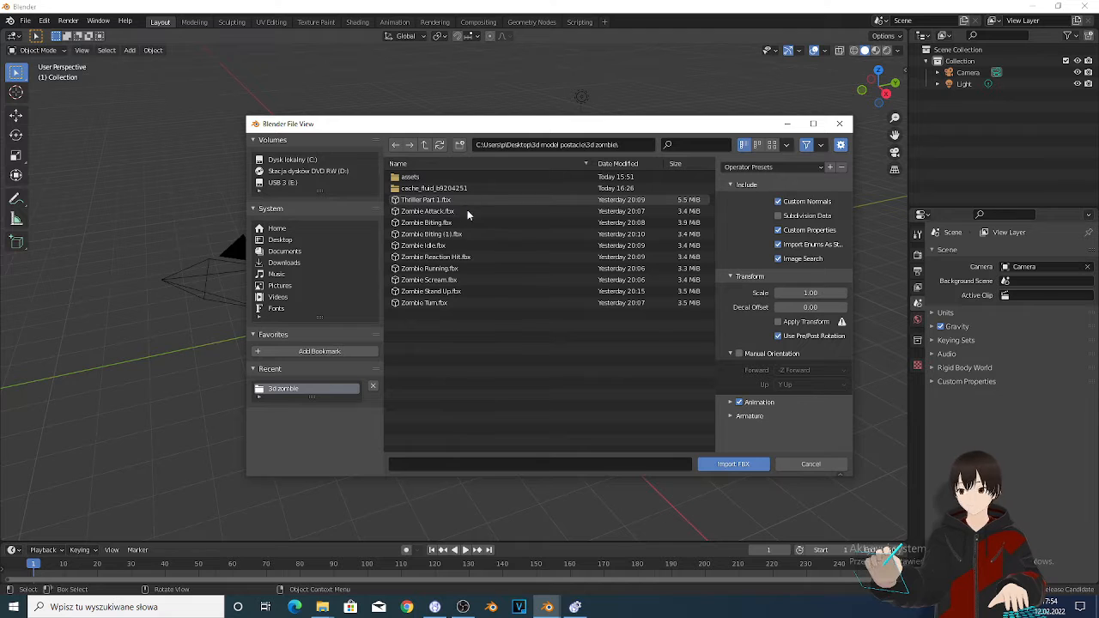
double_click(459, 247)
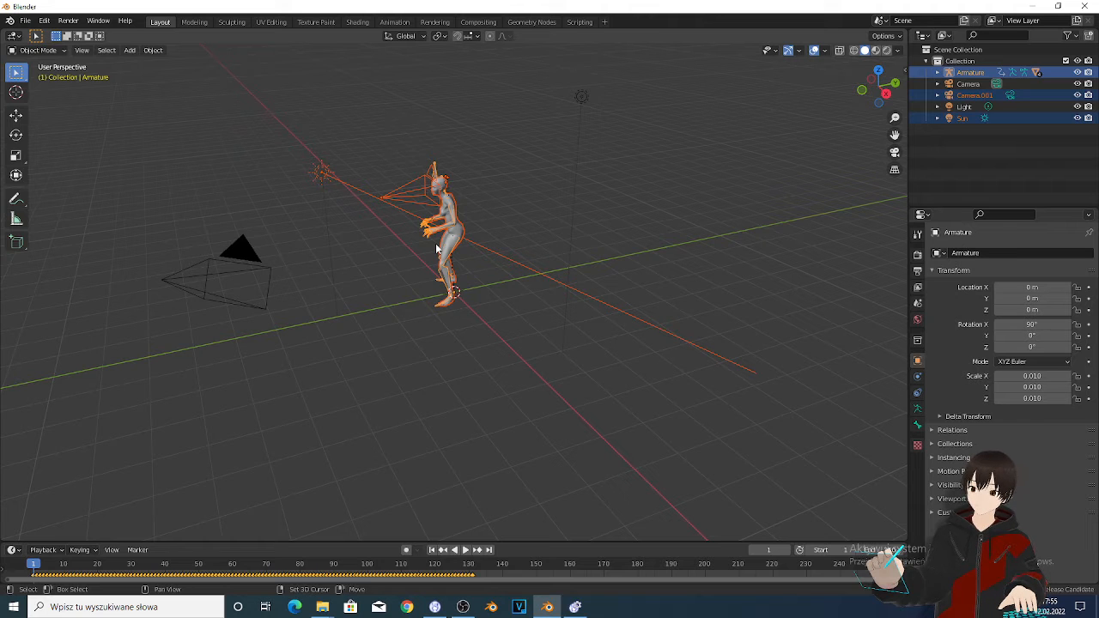
Step: View the imported zombie figure from the front
key(shift+grave)
key(a)
key(w)
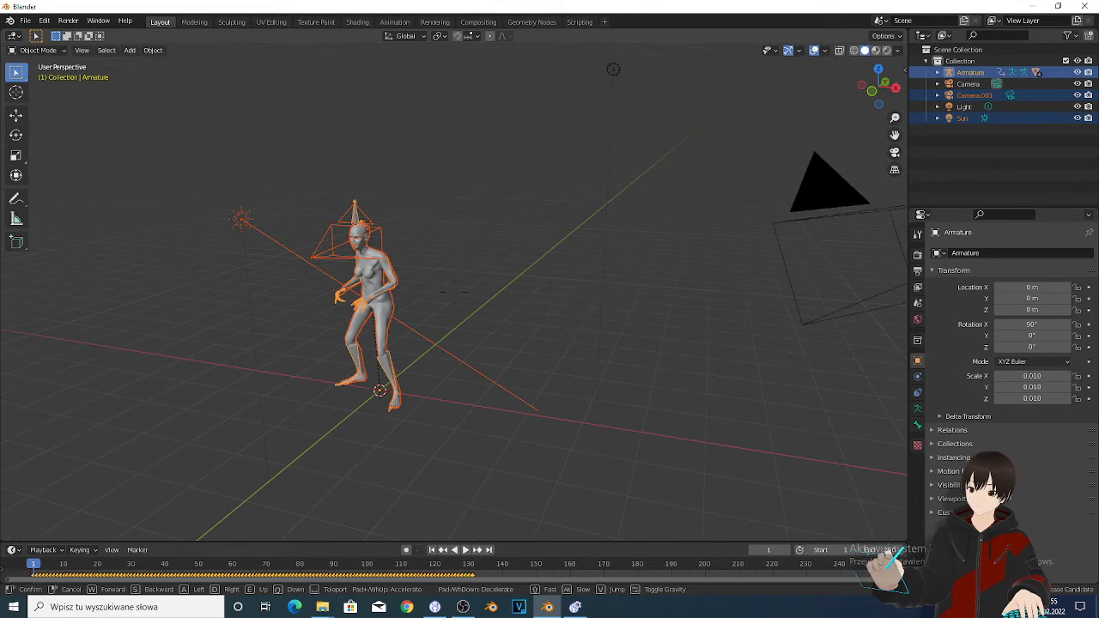
key(s)
key(s)
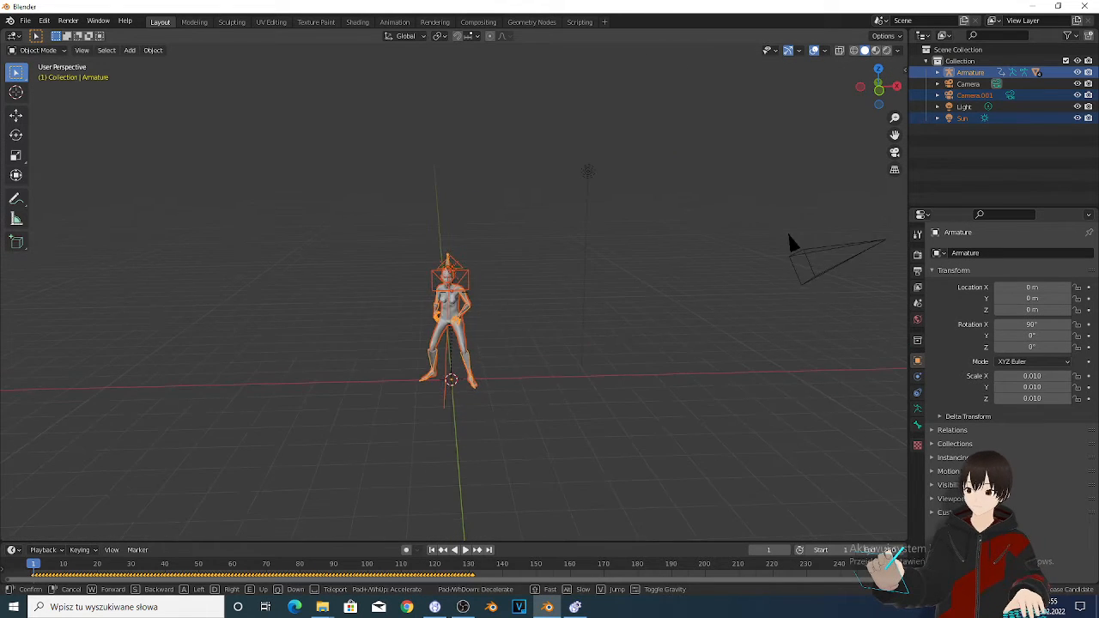
key(w)
click(485, 362)
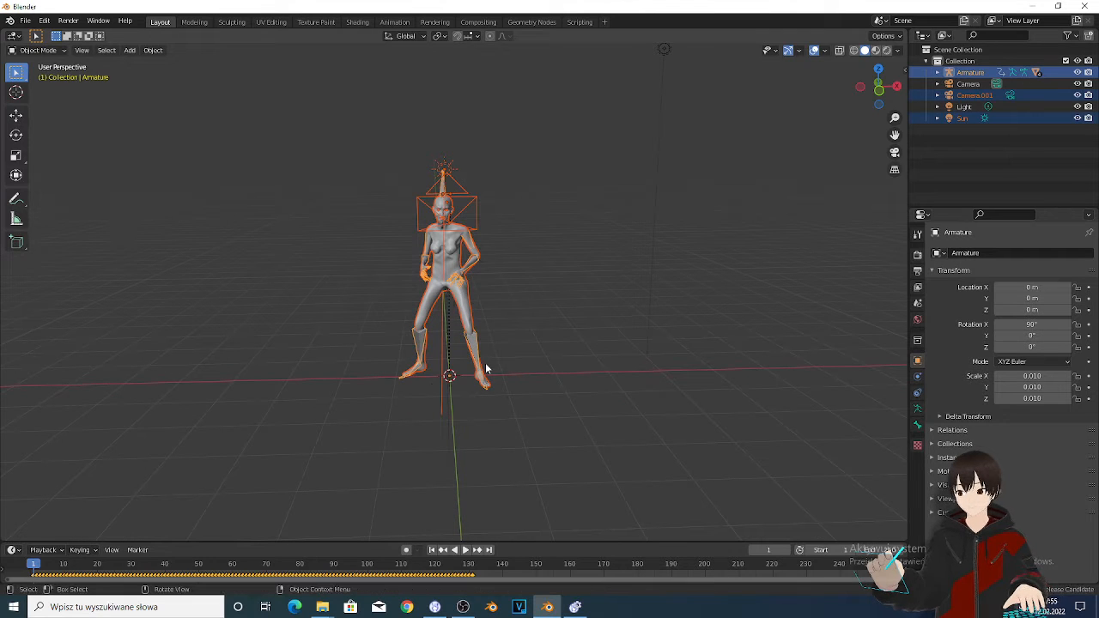
Step: Set the Eevee sampling to 0 viewport samples and 1 render sample
click(918, 255)
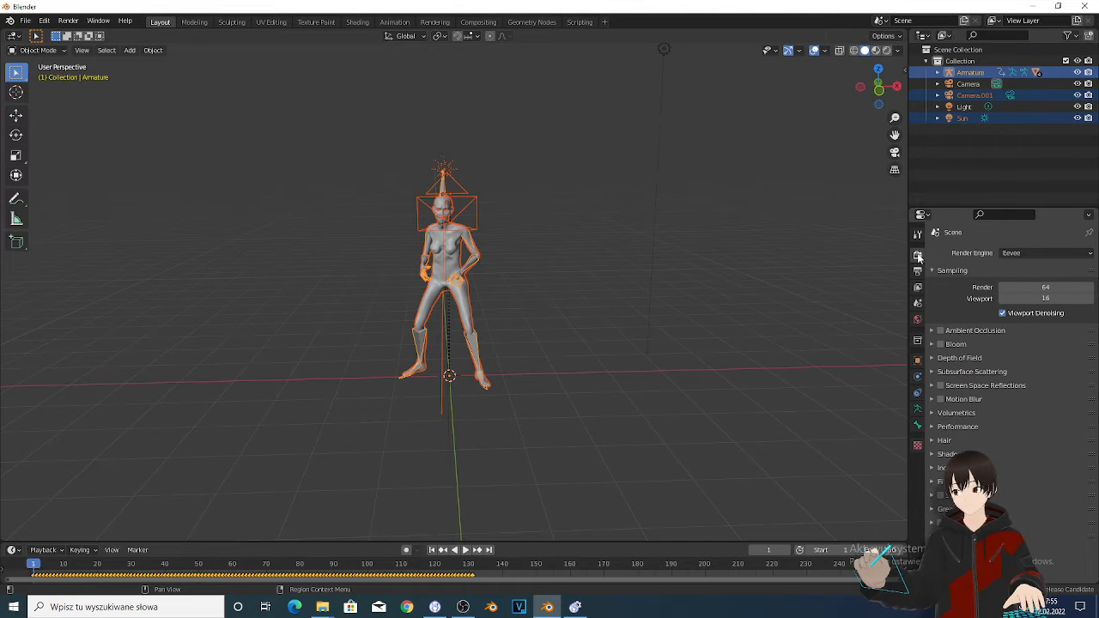
click(1046, 298)
text(0)
key(Return)
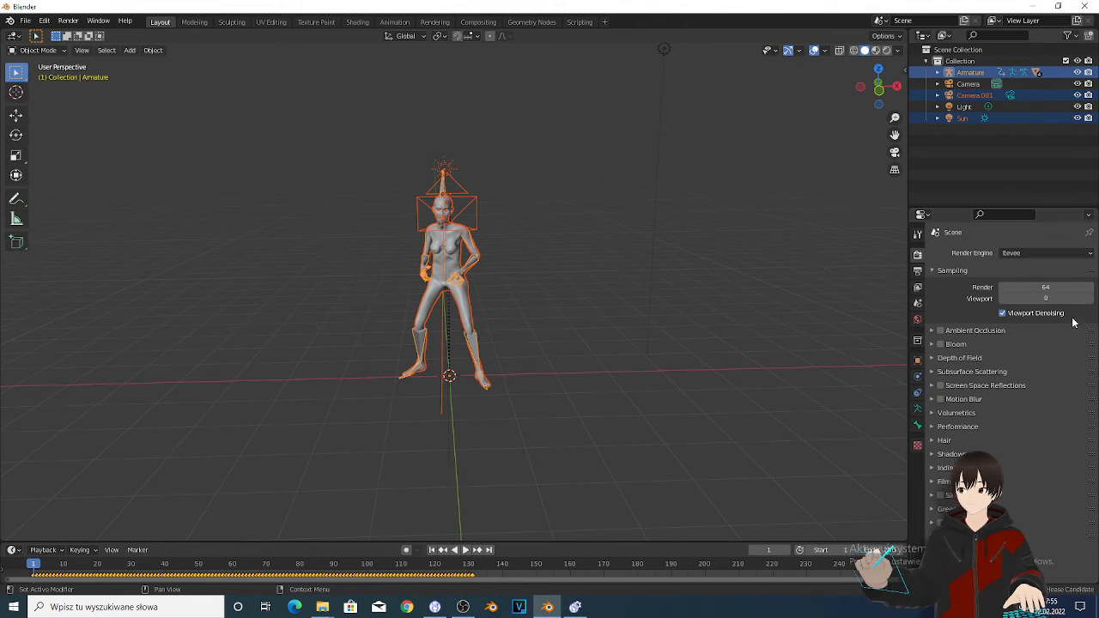
click(1046, 287)
text(1)
key(Return)
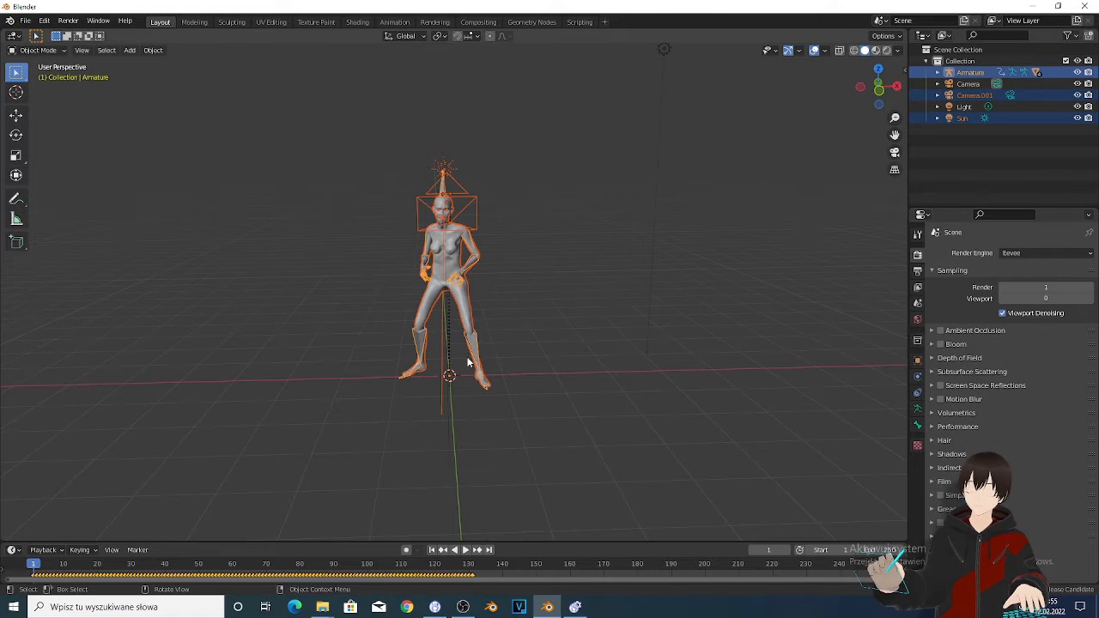
Step: Add a plane under the zombie and scale it up about 10 times as a floor
key(shift+a)
mouse_move(468, 362)
click(526, 362)
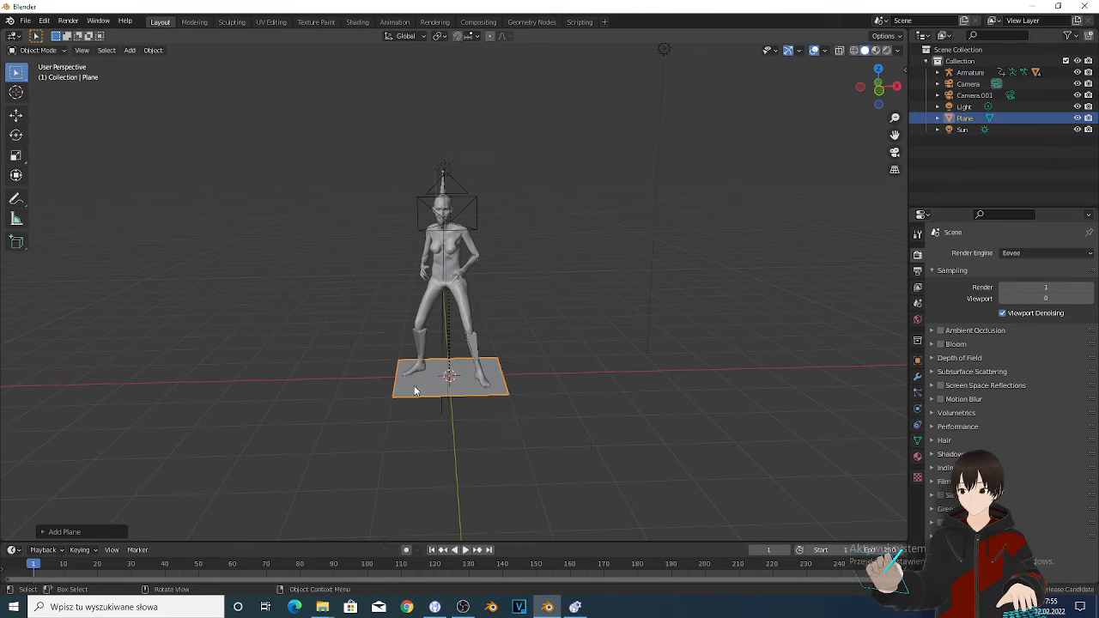
key(s)
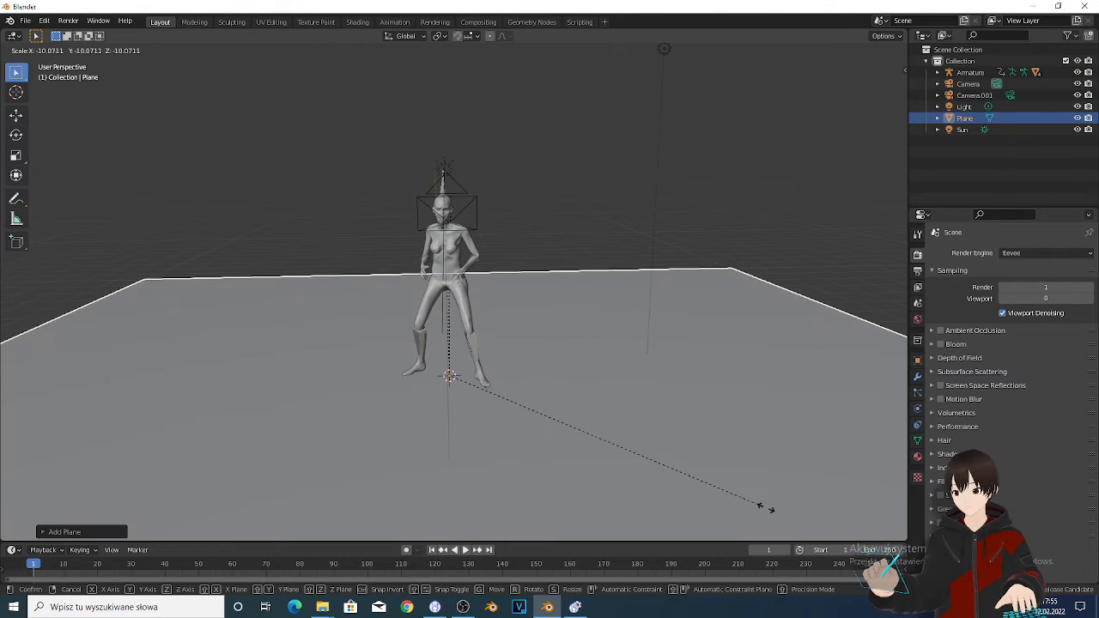
click(762, 507)
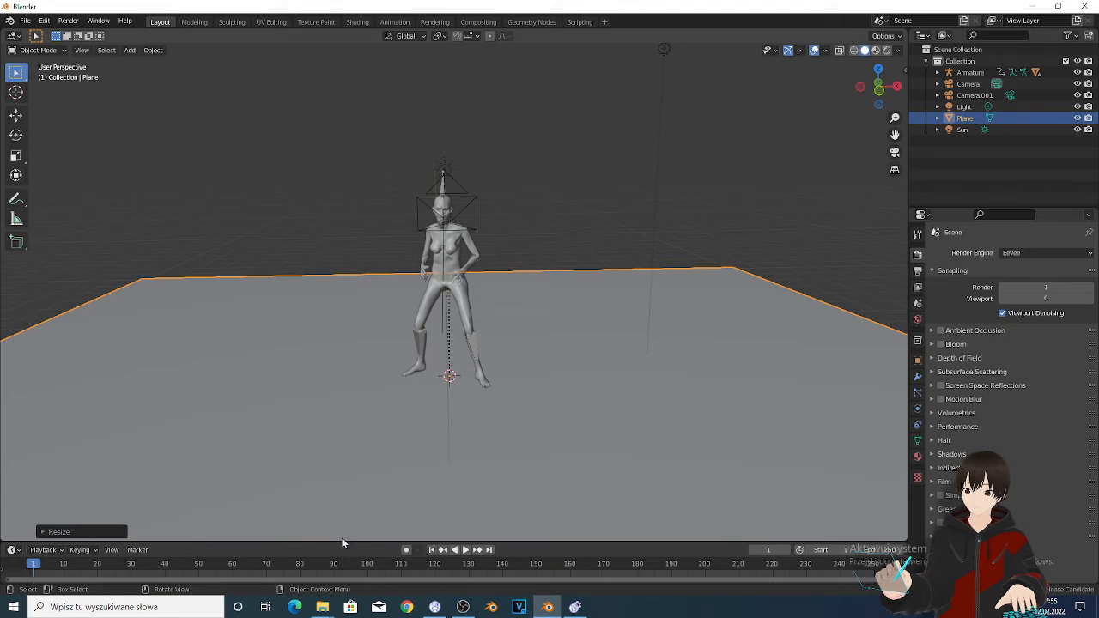
Step: Enlarge the timeline area and switch it to the Shader Editor
drag(345, 543, 352, 448)
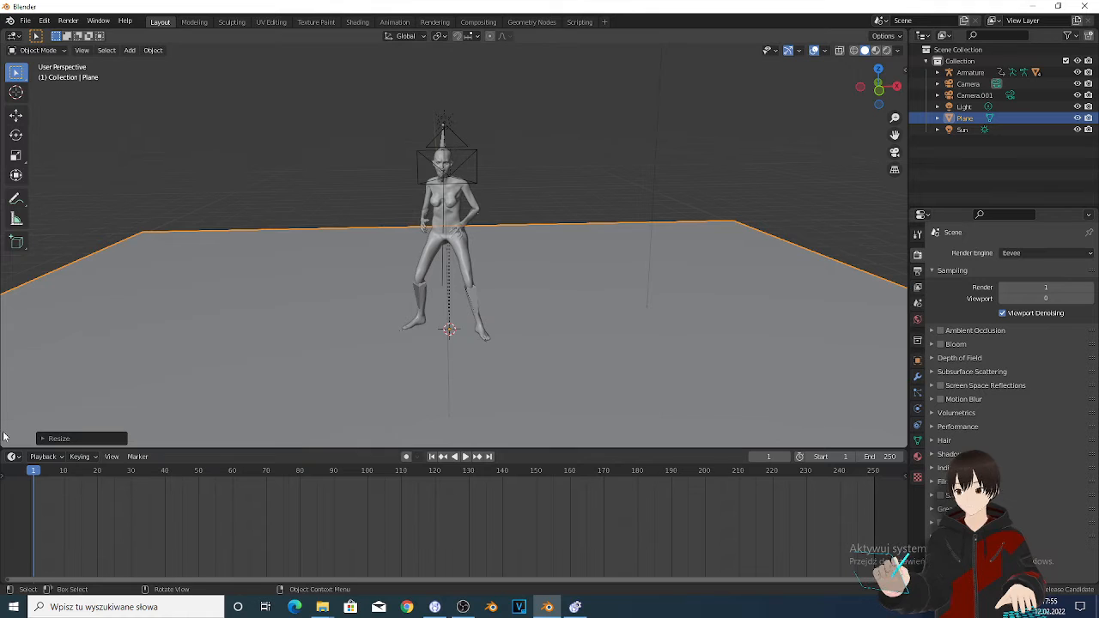
click(11, 460)
click(11, 460)
click(12, 459)
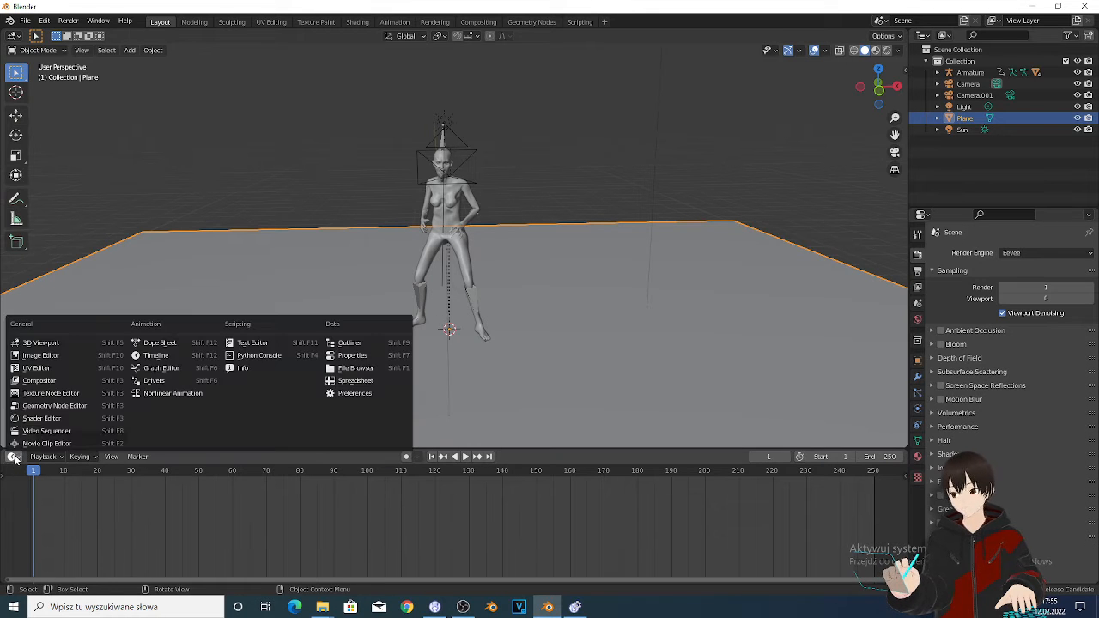
click(39, 419)
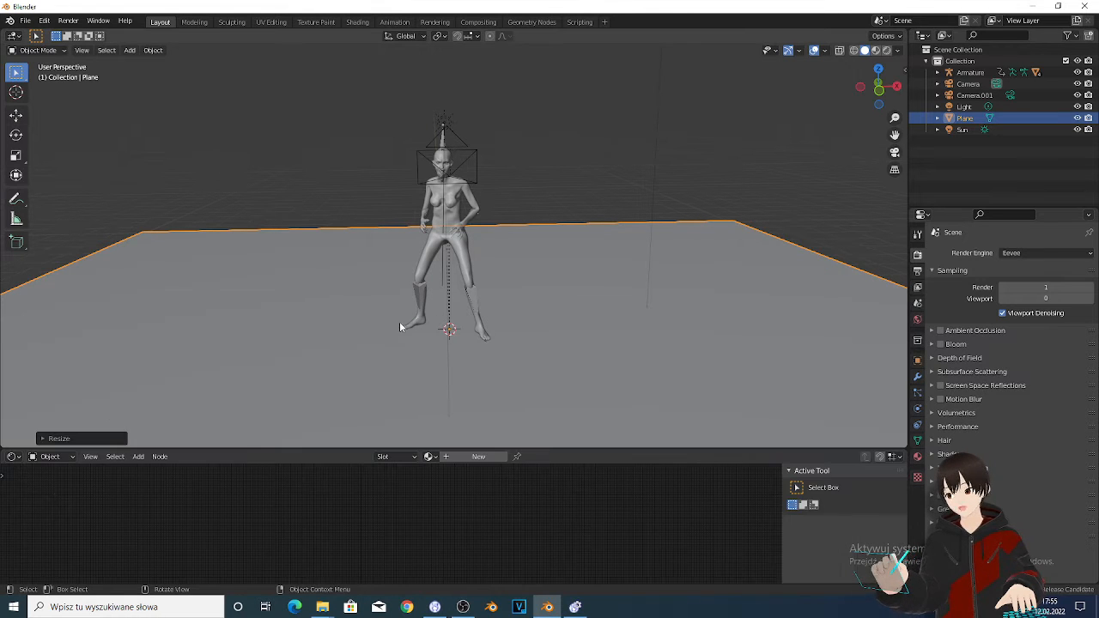
Step: Select the zombie's body mesh to load its zom tex material nodes and enlarge the Shader Editor area
click(445, 225)
click(466, 261)
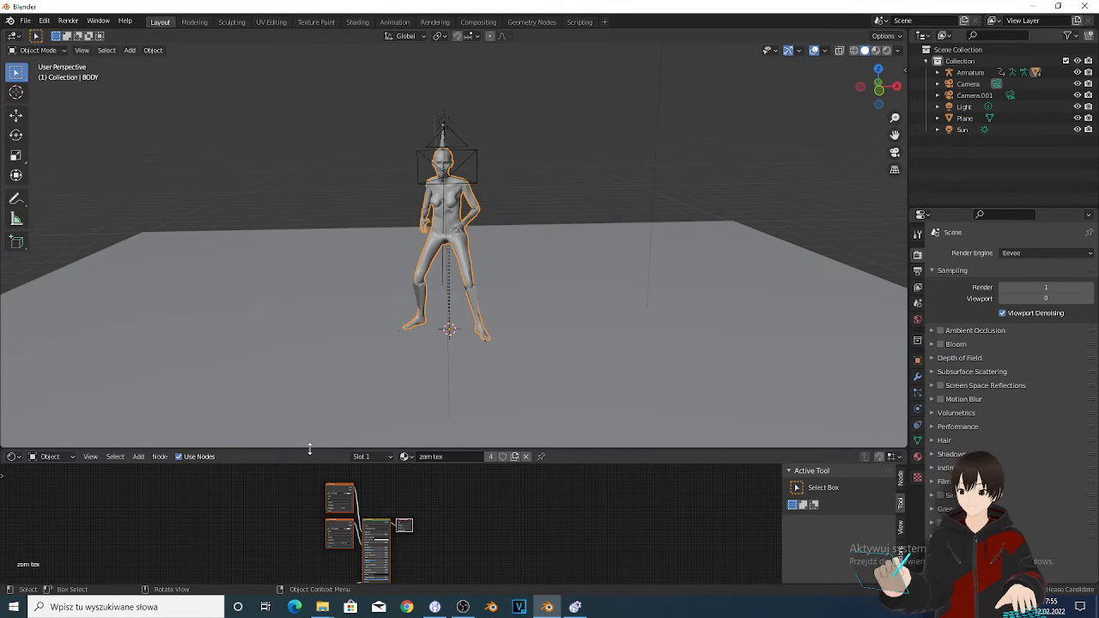
drag(310, 450, 335, 332)
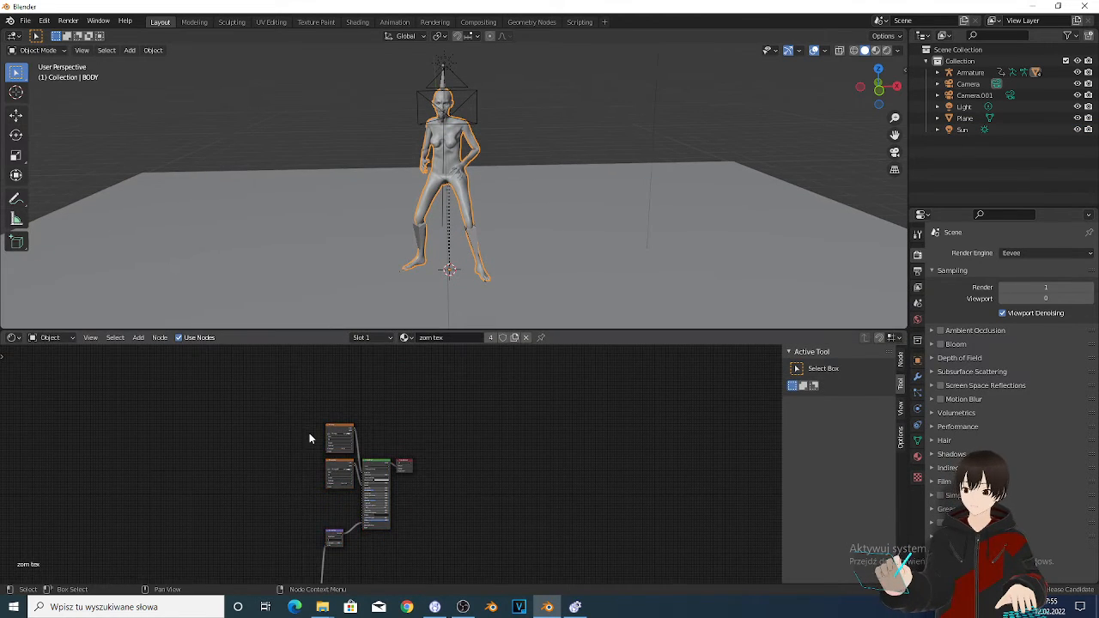
Step: Delete all nodes of the zom tex material except Material Output
drag(245, 388, 385, 593)
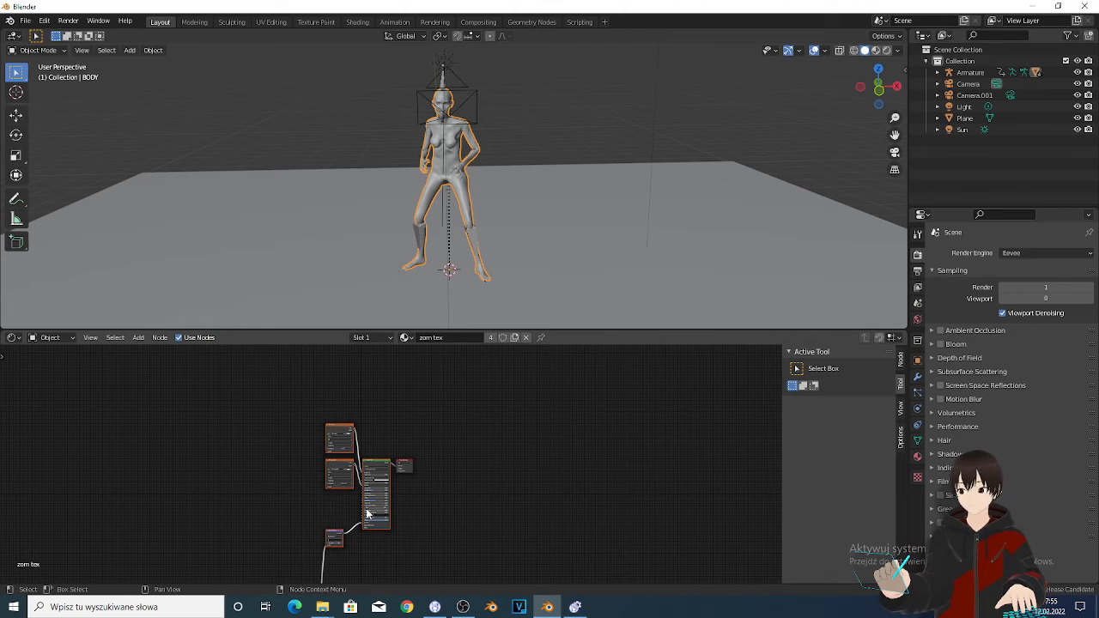
key(x)
scroll(352, 498, down, 1)
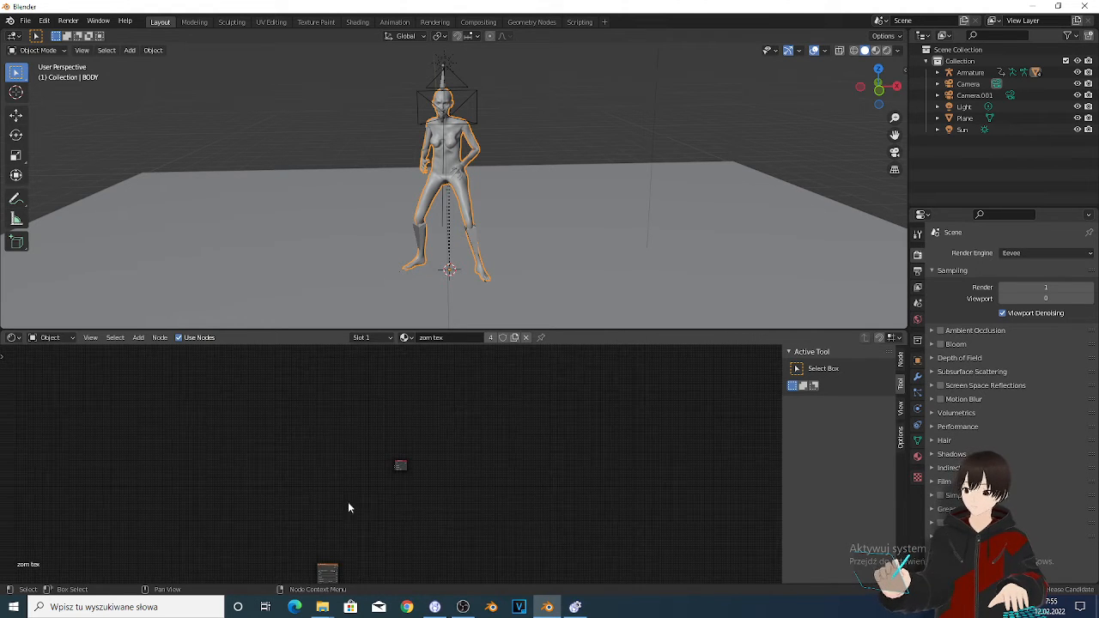
click(327, 570)
key(x)
scroll(354, 472, up, 8)
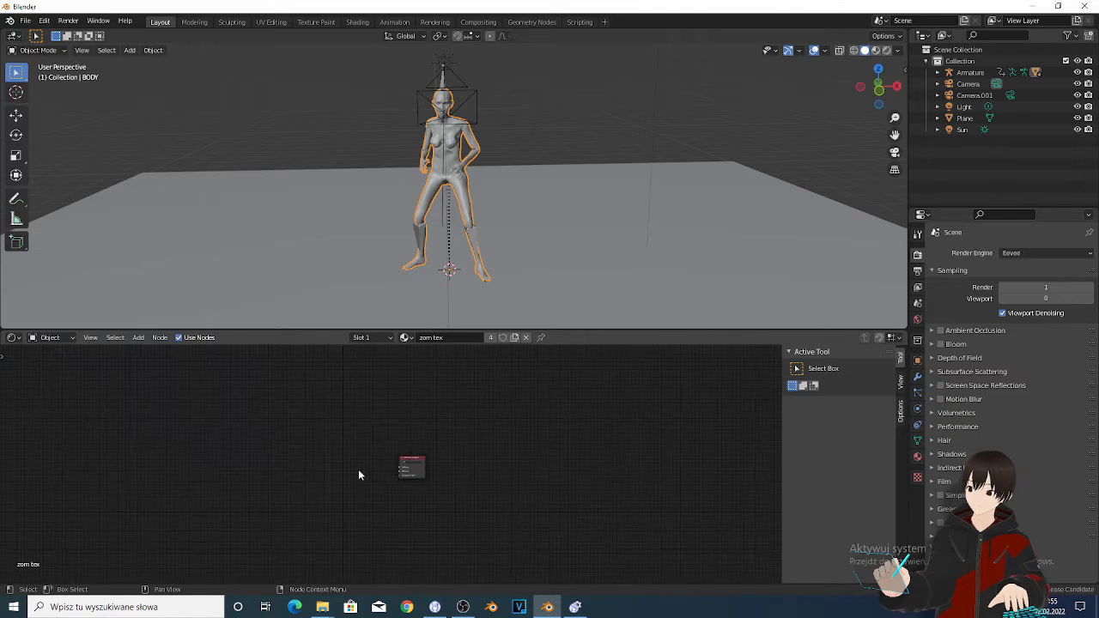
scroll(258, 483, up, 1)
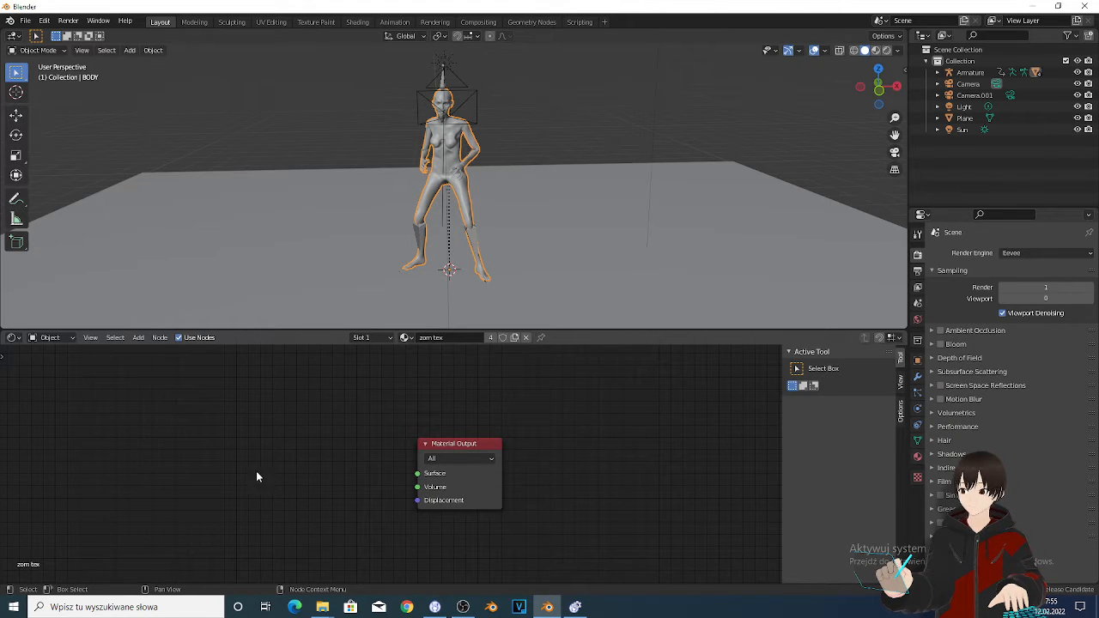
Step: Add a Diffuse BSDF shader node ahead of the Material Output node
key(shift+a)
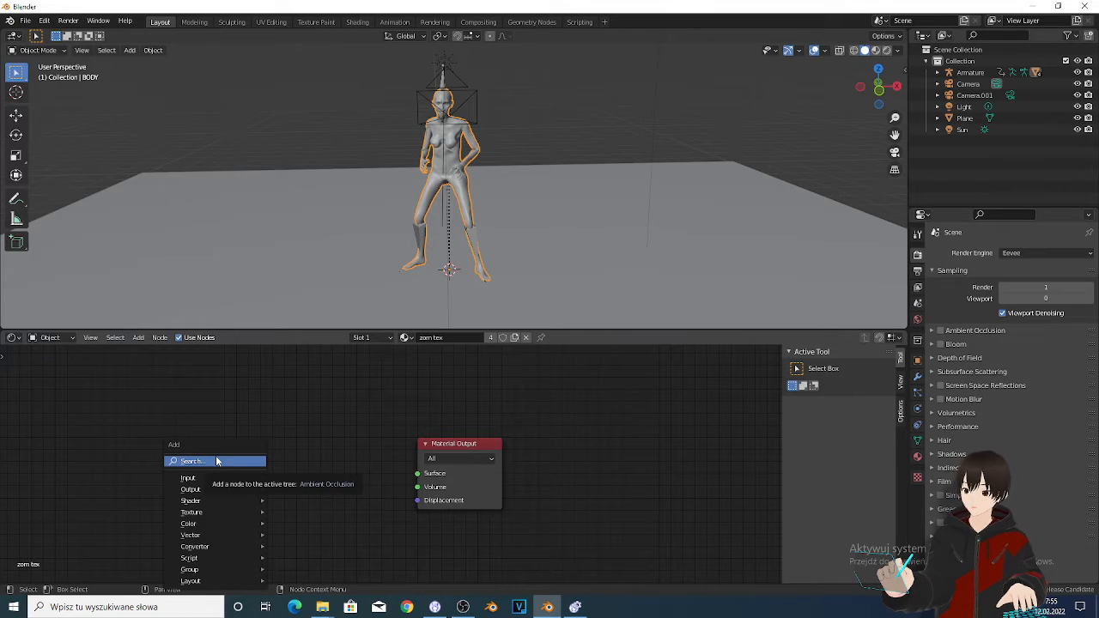
mouse_move(199, 501)
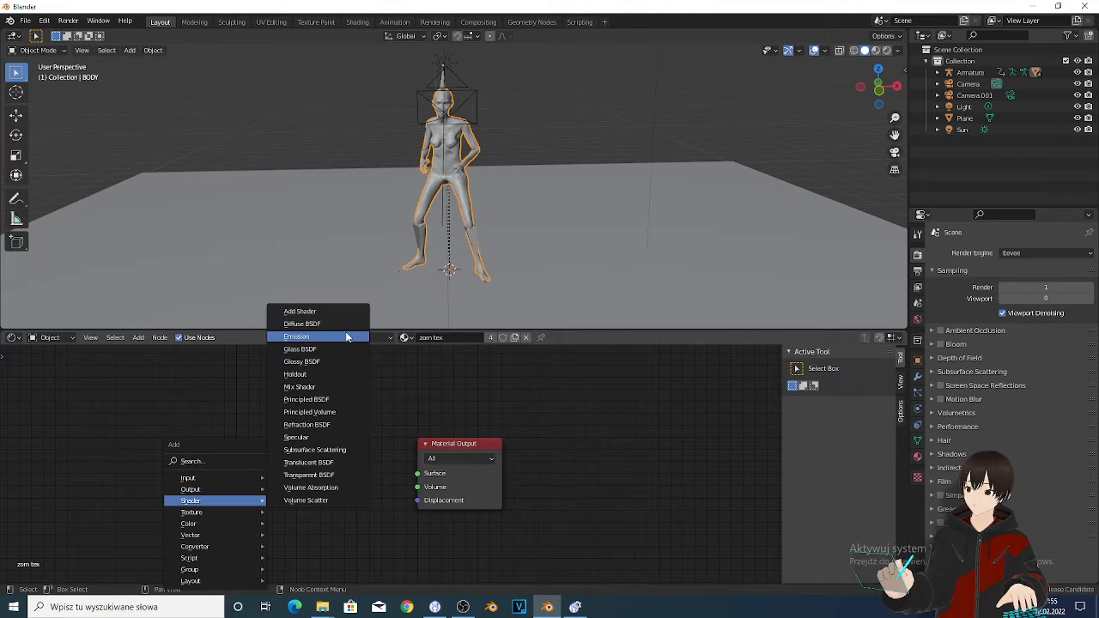
click(301, 324)
click(155, 414)
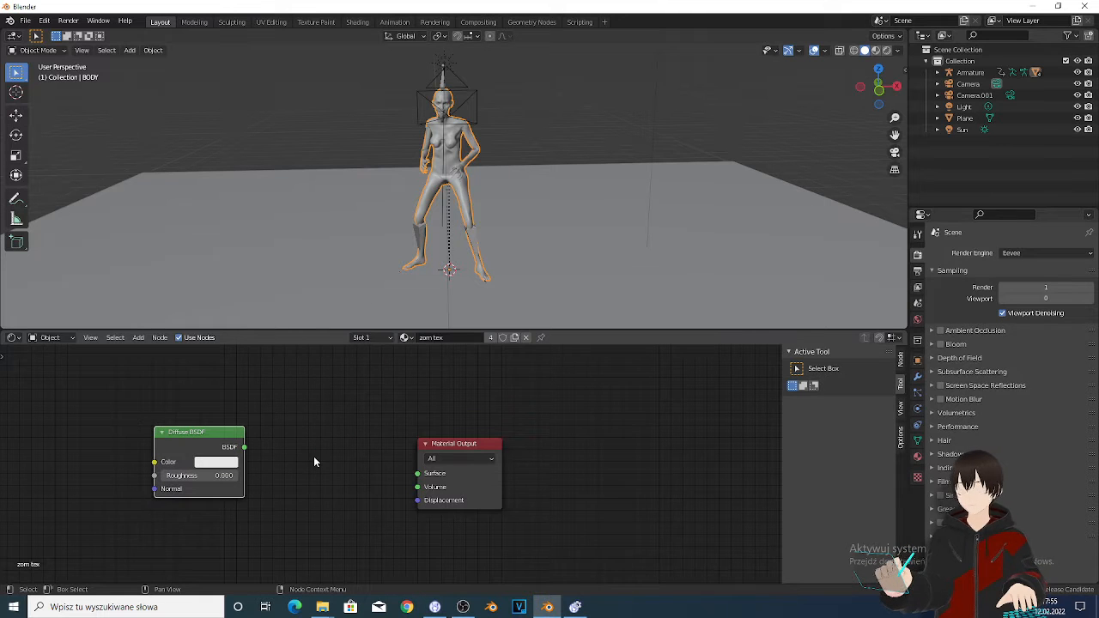
Step: Add a Noise Texture node and connect its Fac output to the Color input of the Diffuse BSDF
key(shift+a)
mouse_move(309, 468)
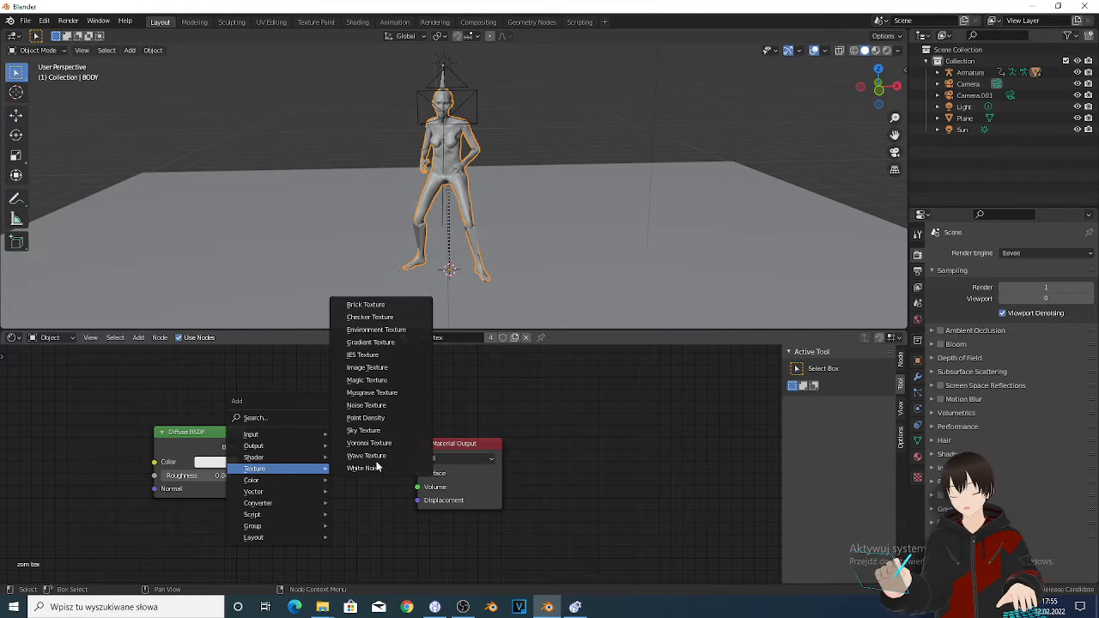
click(385, 413)
click(106, 445)
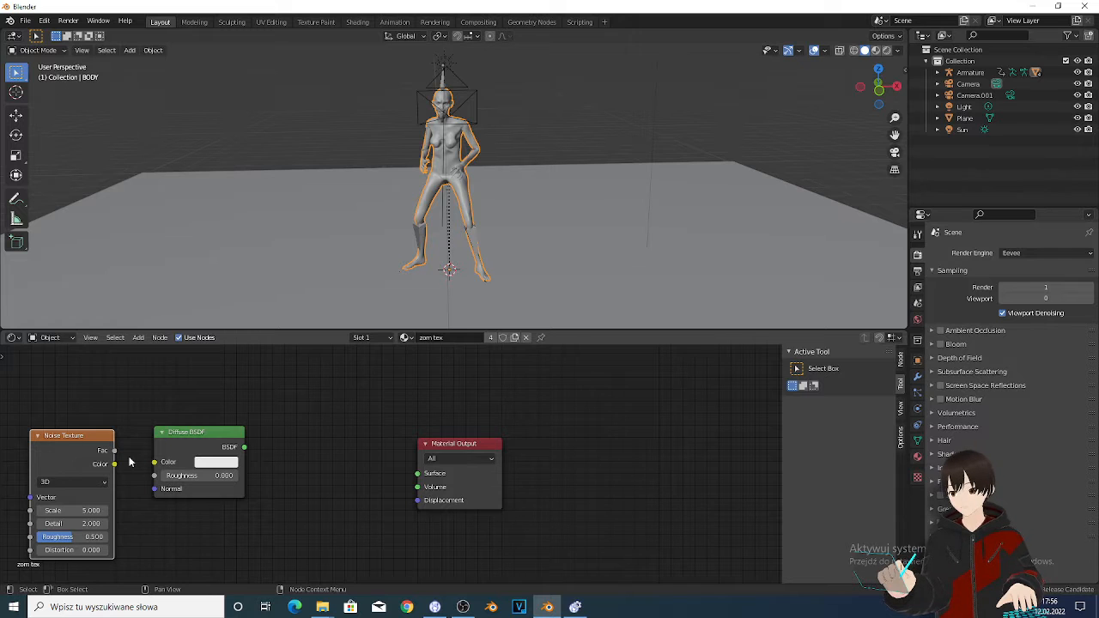
drag(114, 450, 157, 464)
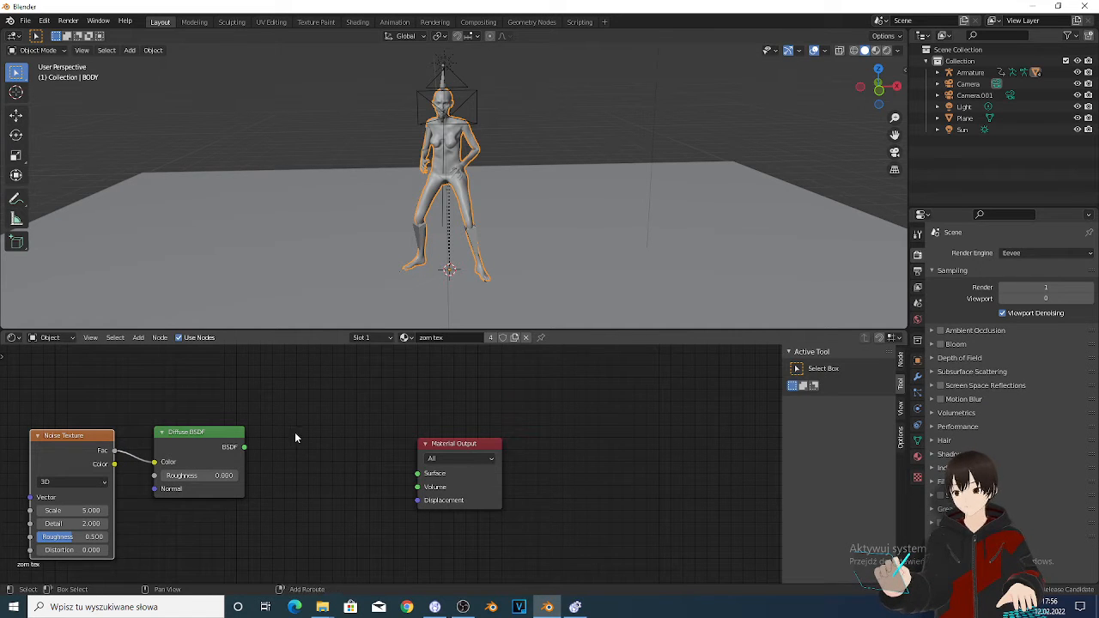
Step: Add a ColorRamp node ahead of the Material Output and connect its Color output to the Surface input
key(shift+a)
mouse_move(295, 438)
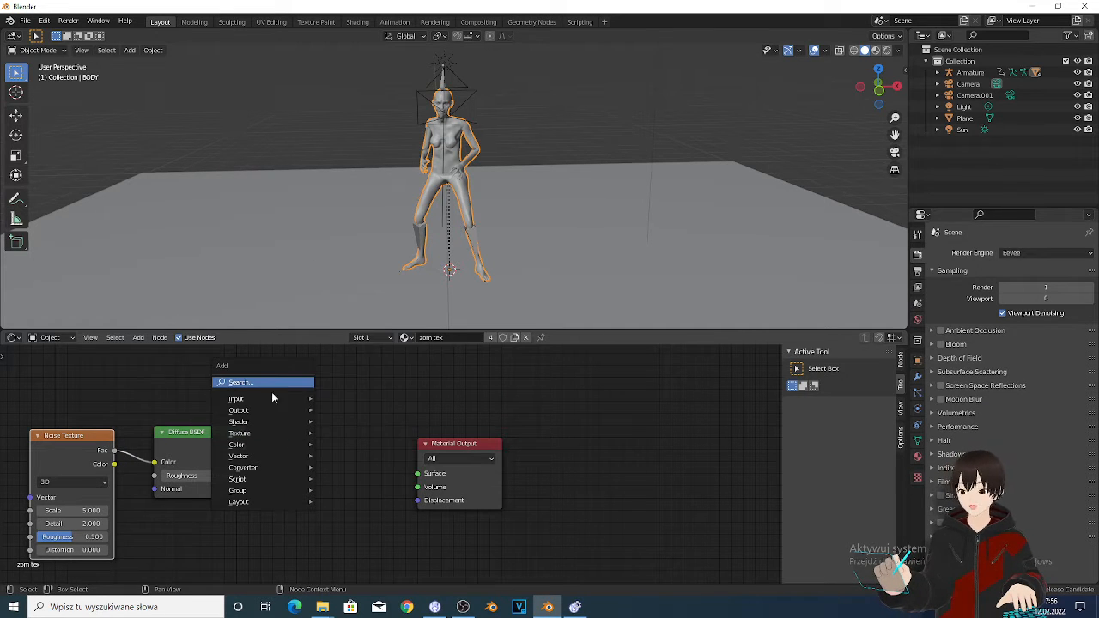
mouse_move(279, 468)
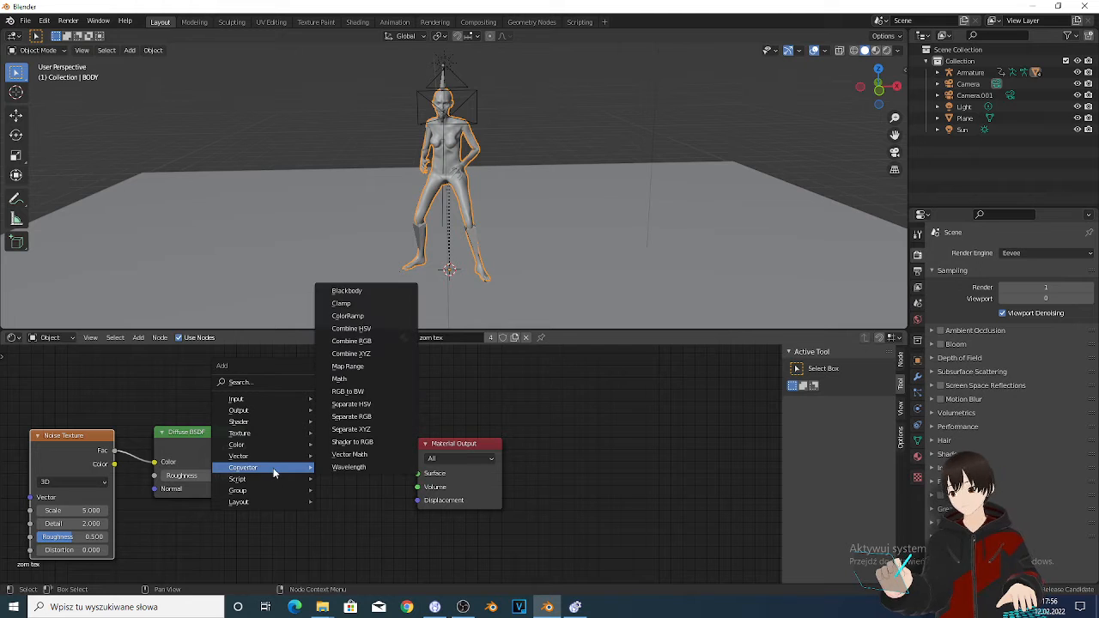
click(348, 317)
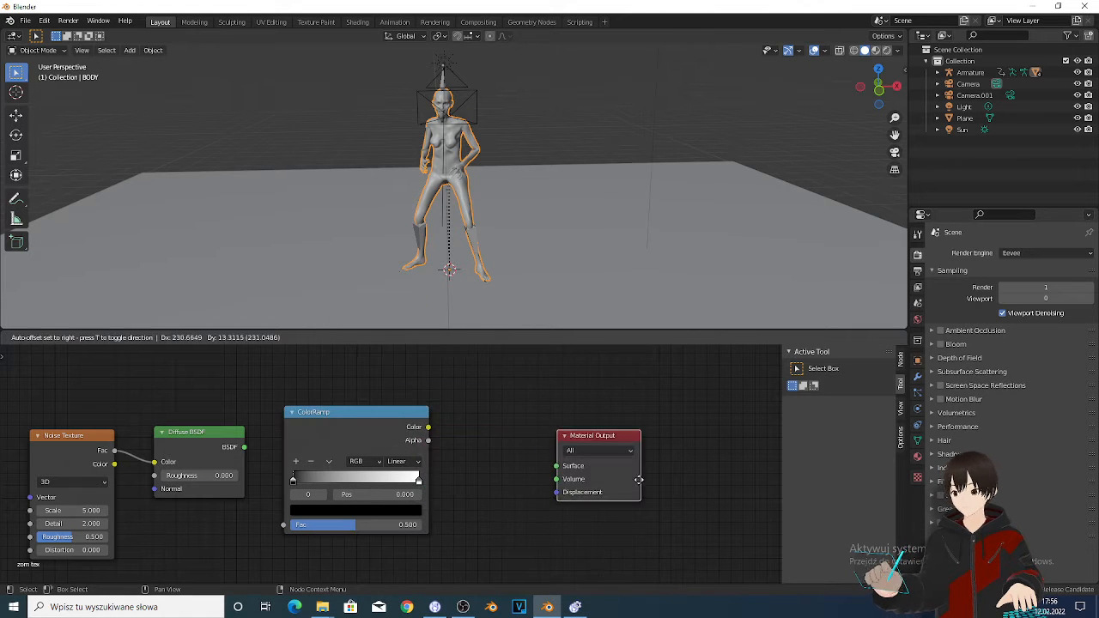
click(481, 443)
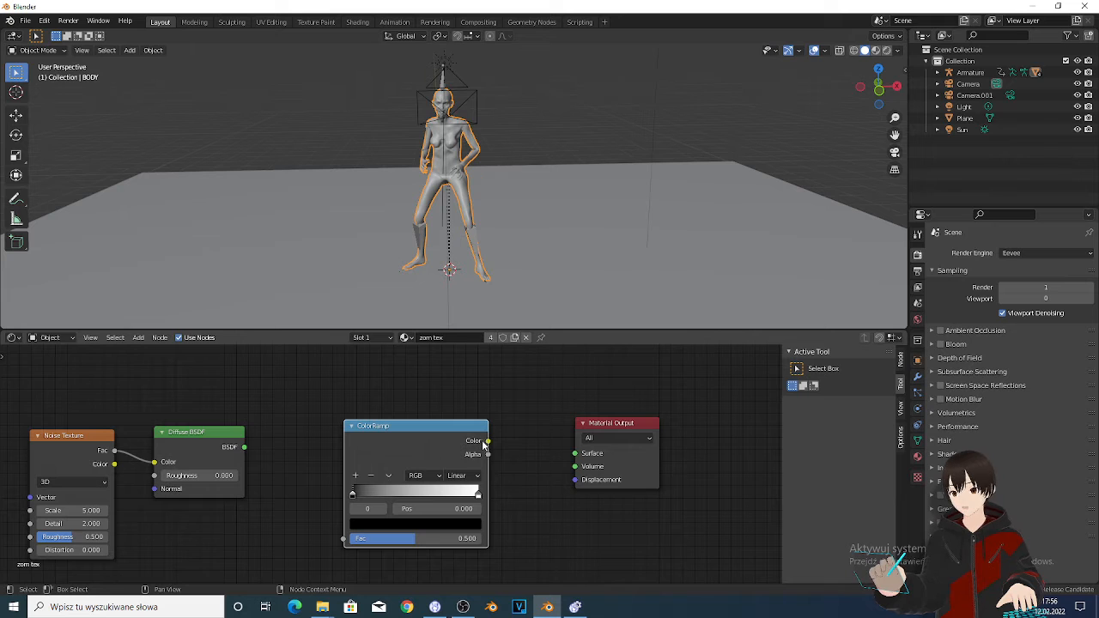
drag(485, 444, 582, 456)
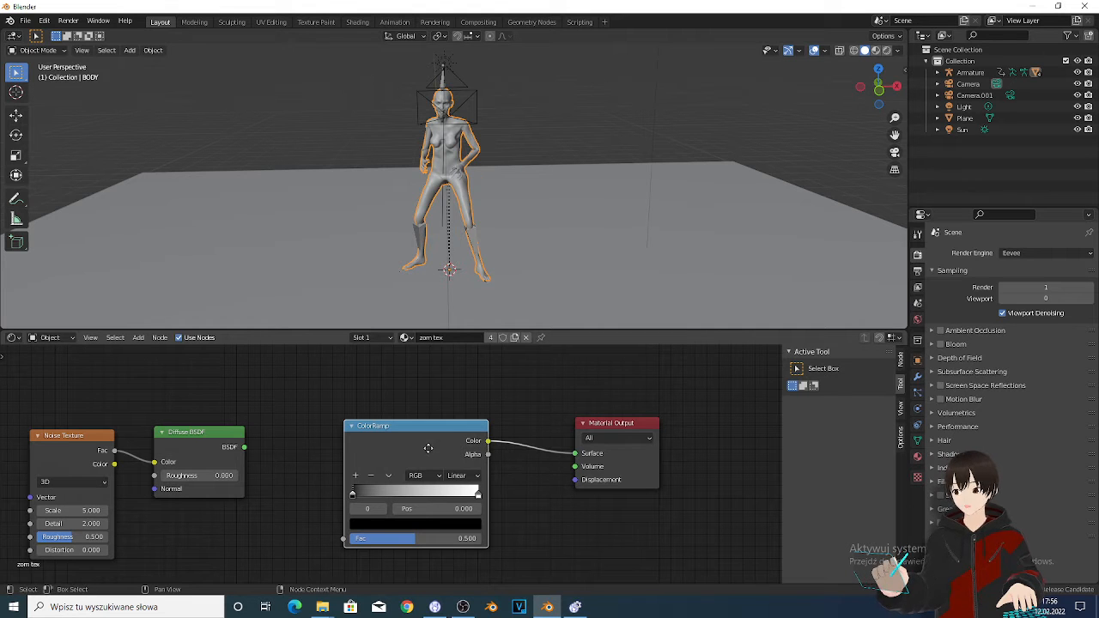
drag(407, 465, 438, 460)
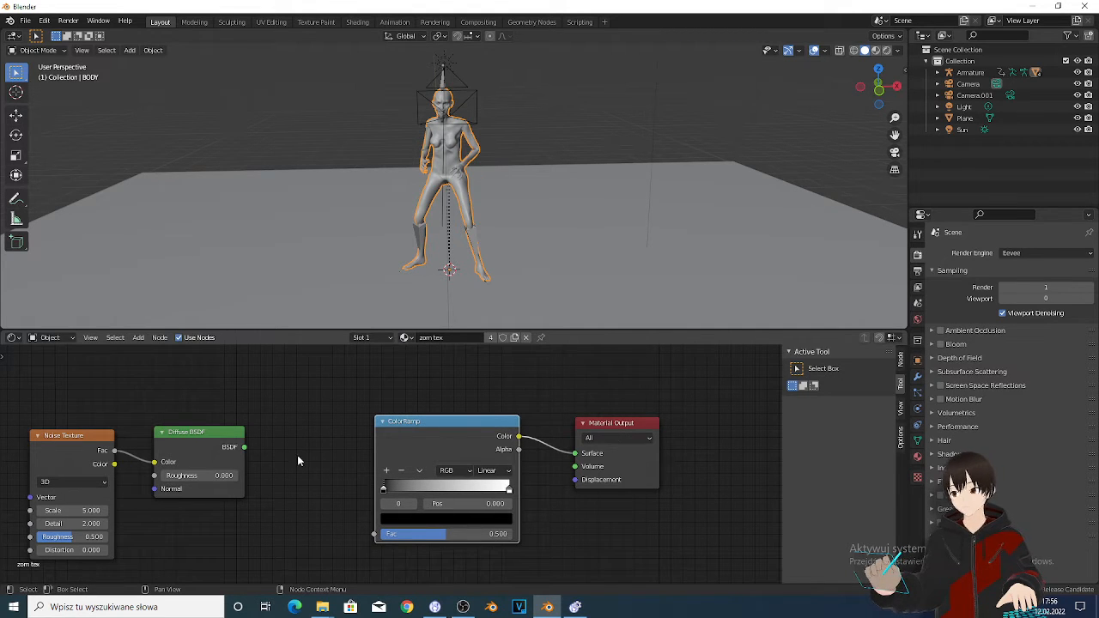
Step: Add a Shader to RGB node between the Diffuse BSDF and ColorRamp nodes
key(shift+a)
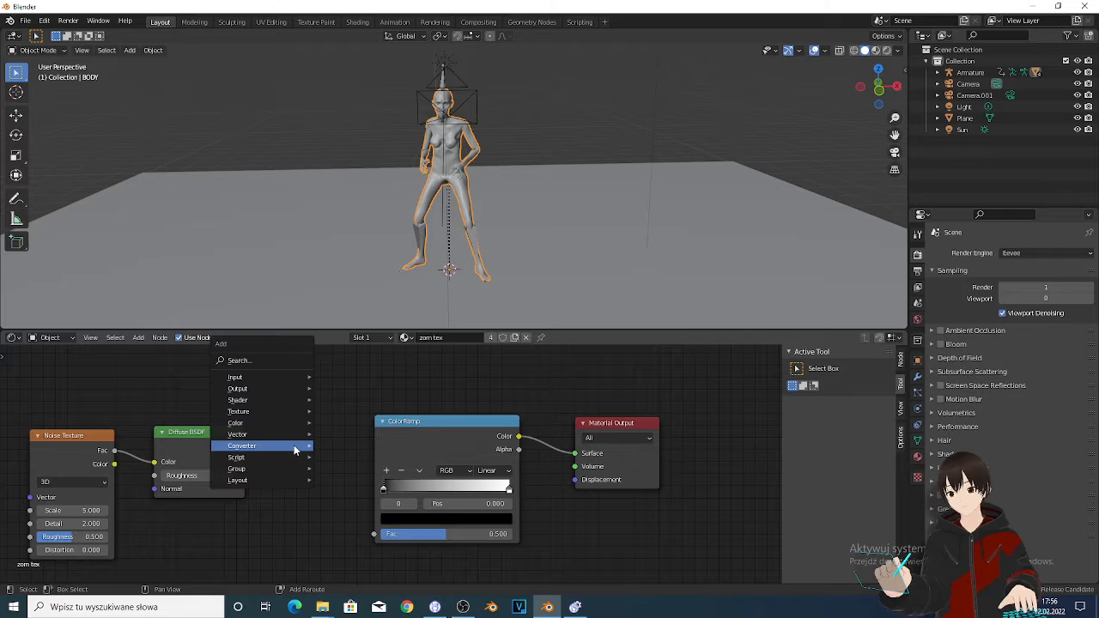
click(265, 360)
text(SHA)
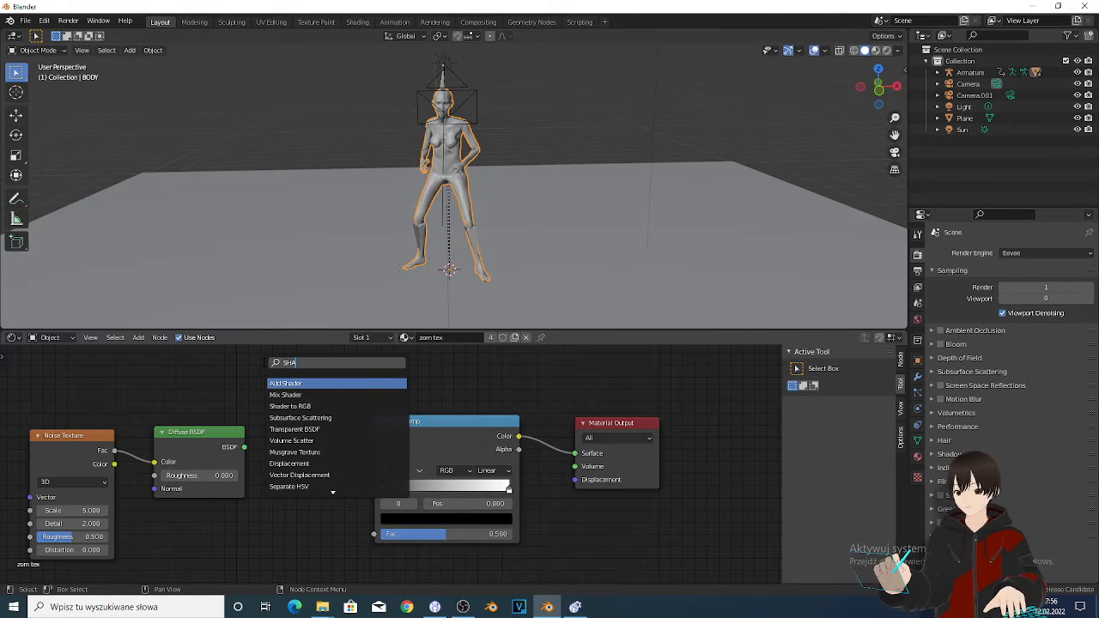
text(DE)
click(302, 408)
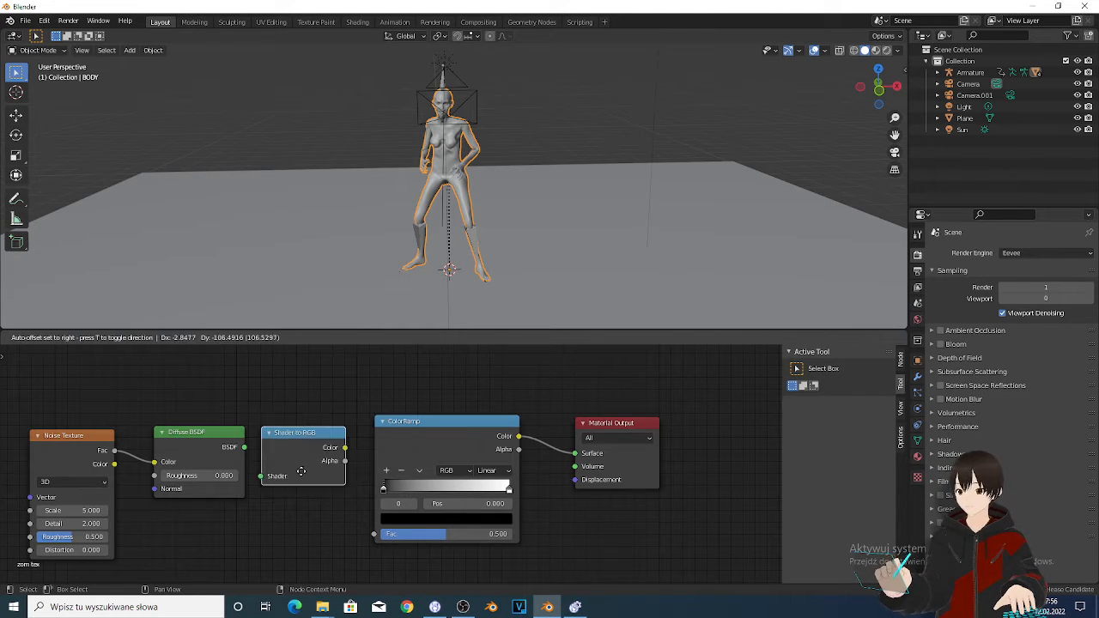
click(301, 471)
Step: Connect the Diffuse BSDF output to the Shader to RGB input, and its Color output to the ColorRamp's Fac input
scroll(171, 459, up, 1)
scroll(153, 454, up, 1)
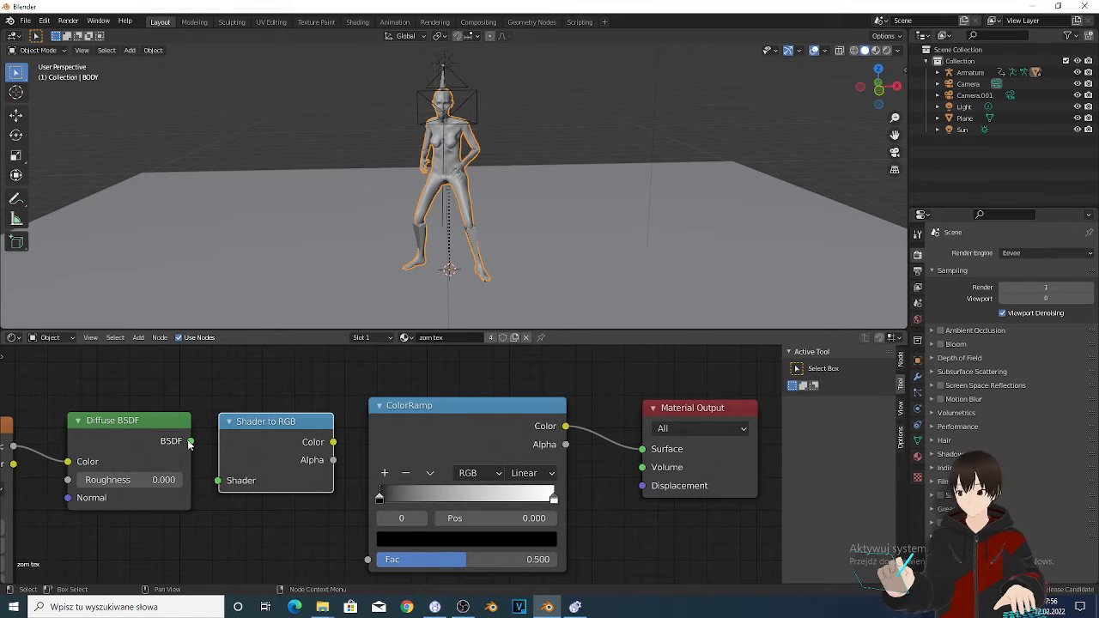
drag(190, 441, 218, 481)
drag(278, 449, 369, 560)
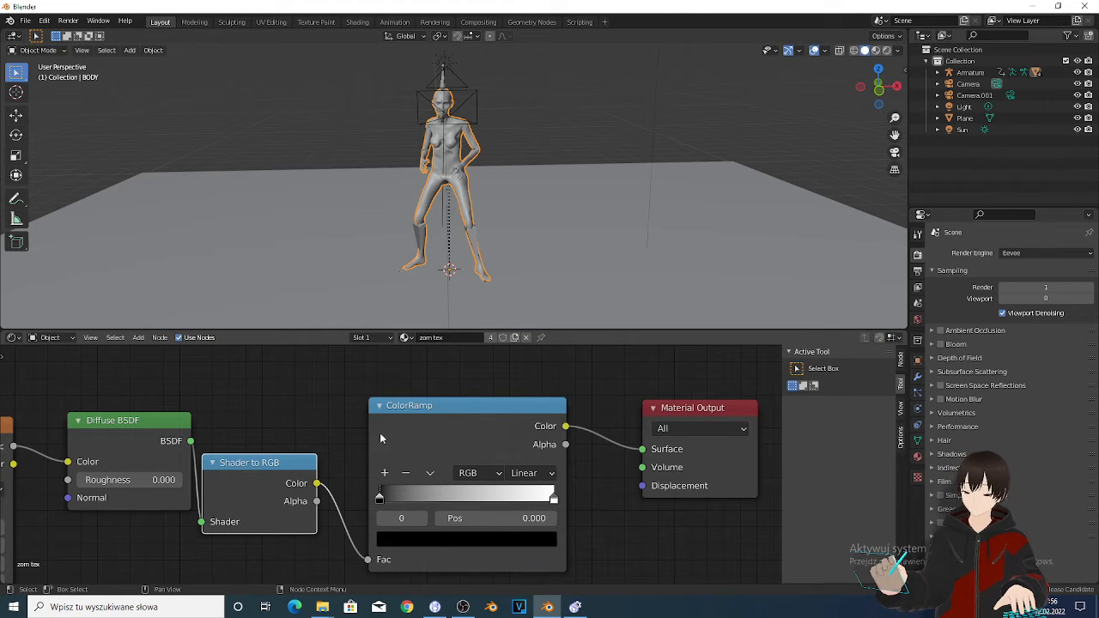
drag(249, 503, 268, 477)
scroll(274, 464, down, 4)
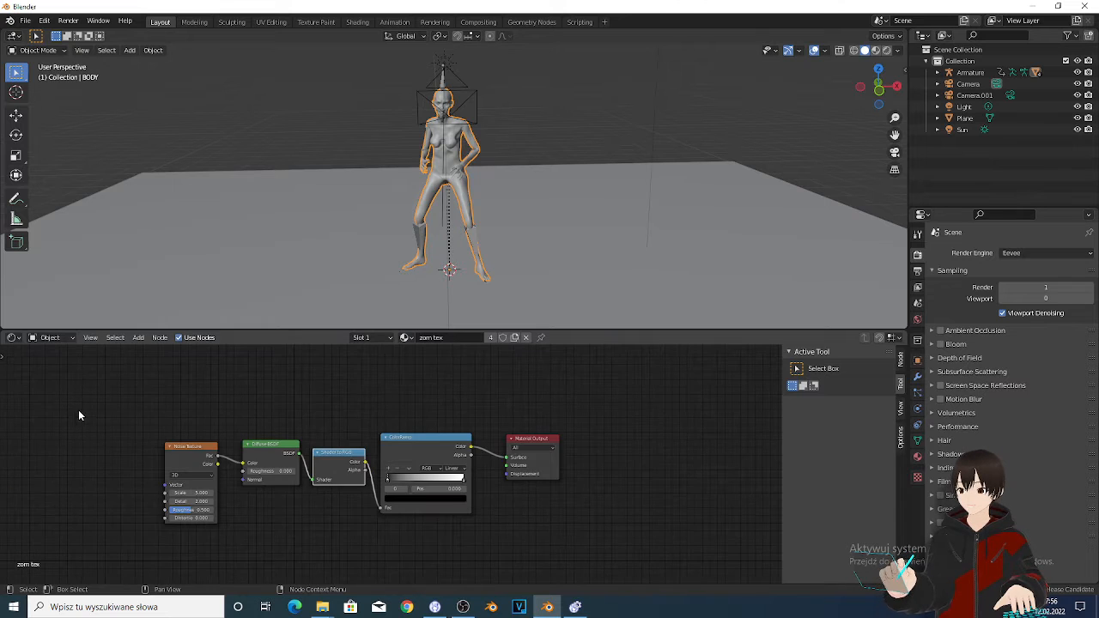
middle_drag(222, 447, 300, 431)
Step: Switch the viewport to rendered shading and set the world background strength to 0
key(shift+a)
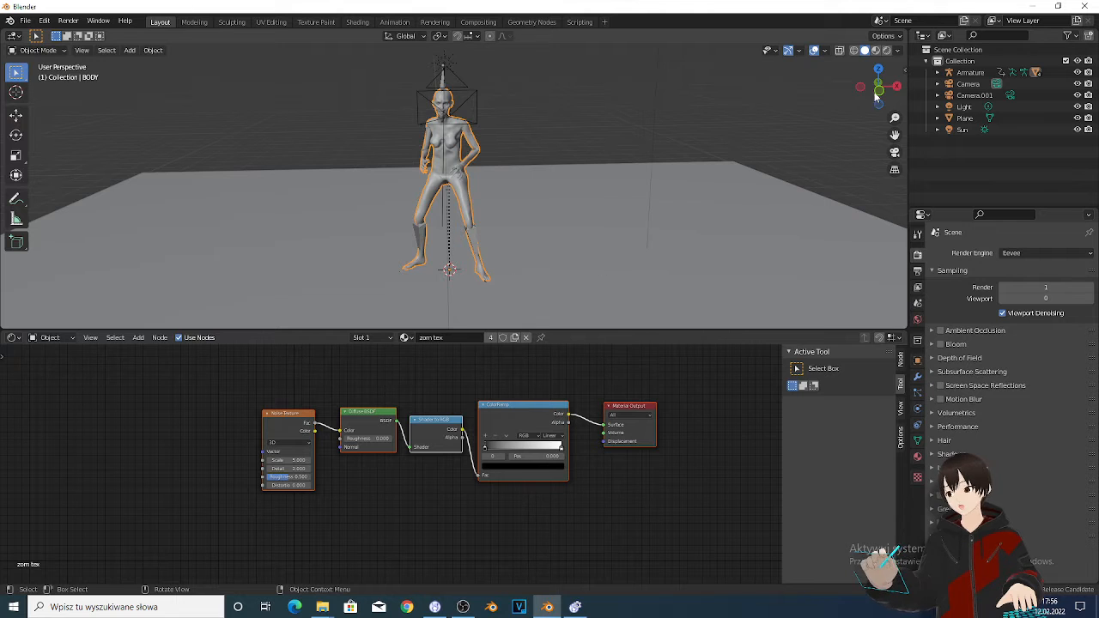
click(887, 50)
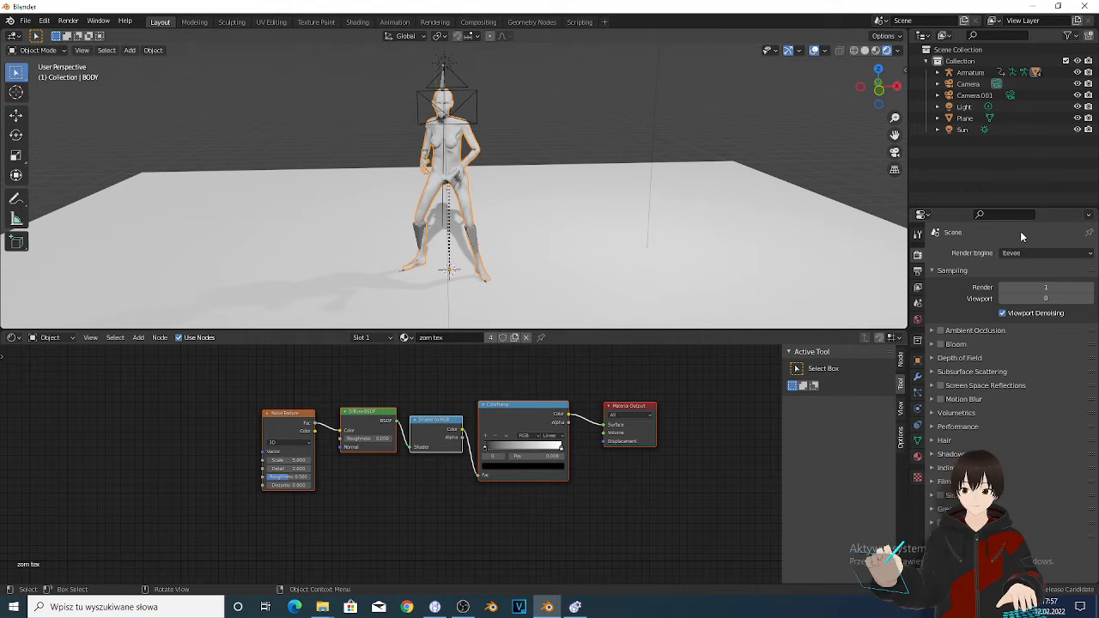
click(917, 319)
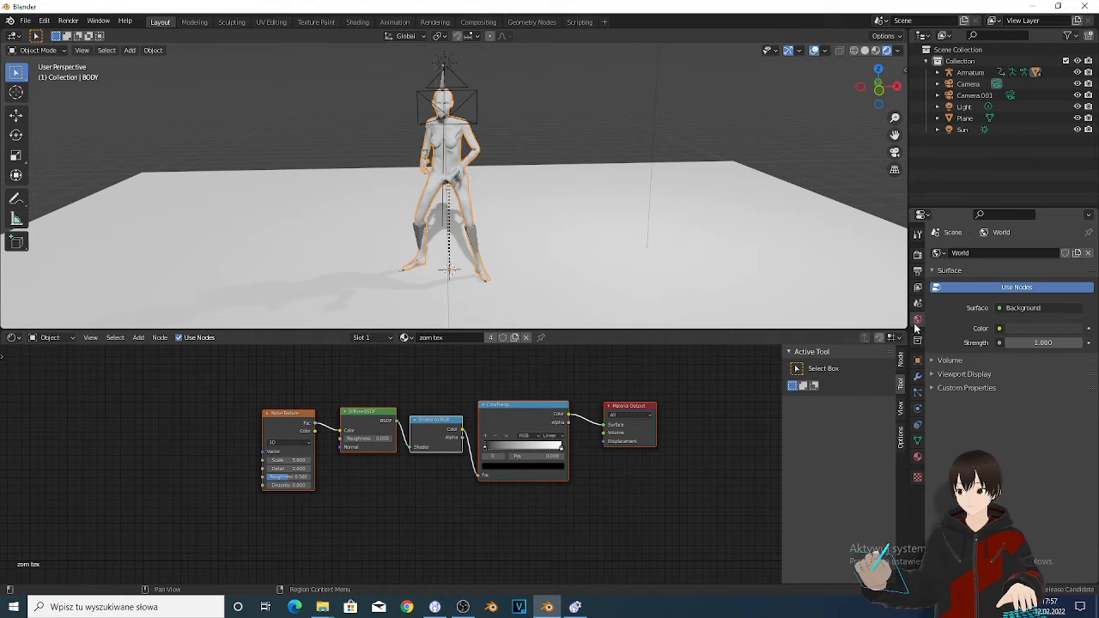
click(1049, 343)
text(0)
key(Return)
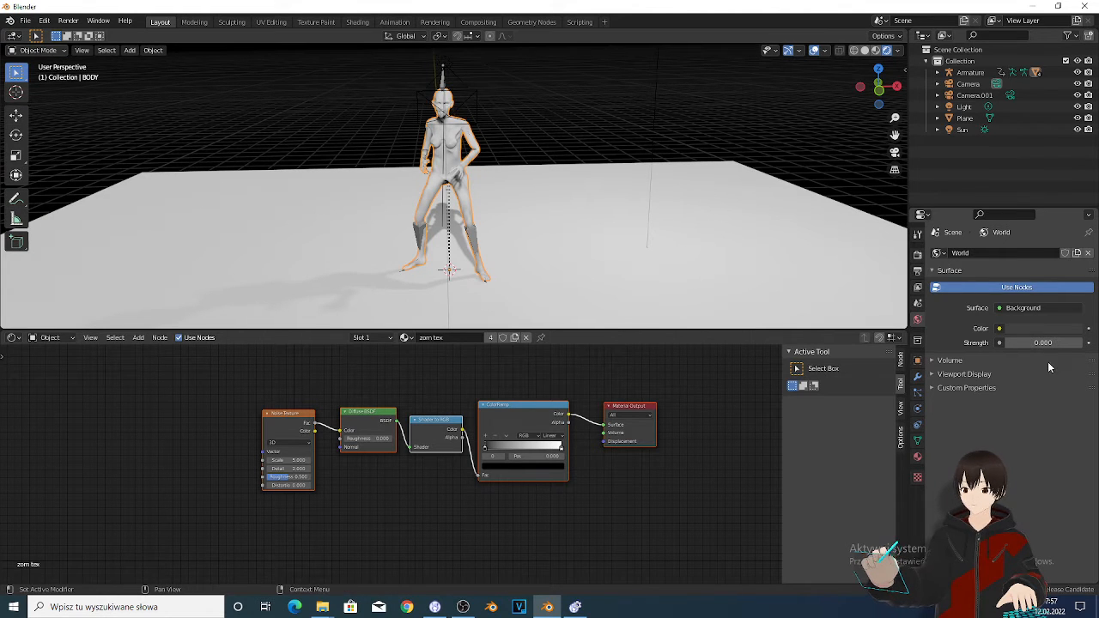
Step: Enlarge the 3D viewport area and move the ColorRamp's black stop to position 0.514
scroll(582, 220, up, 2)
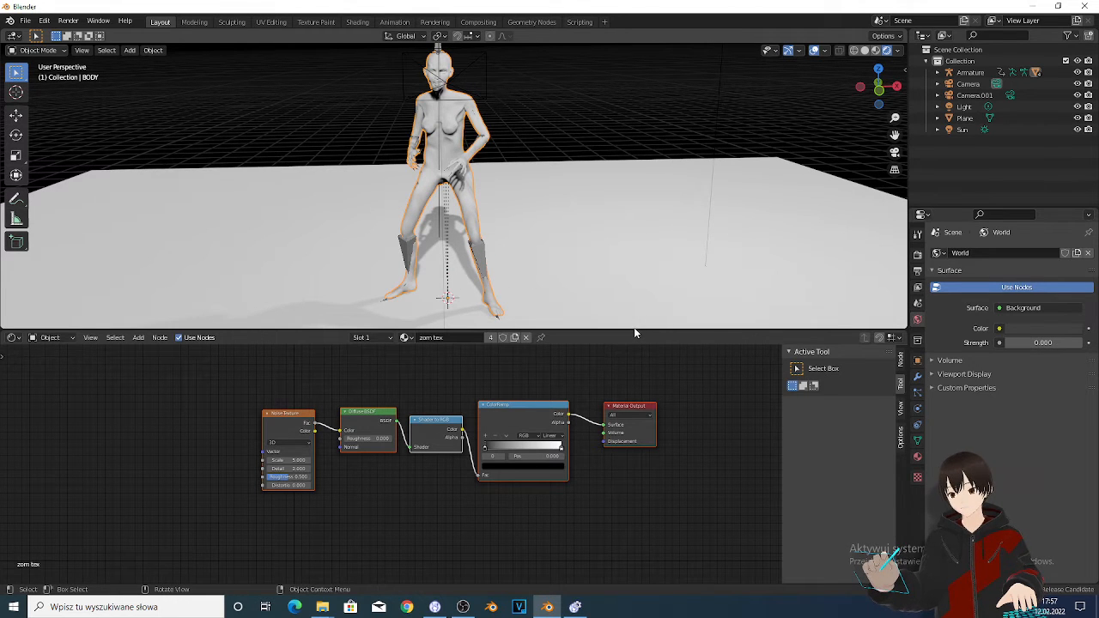
drag(634, 329, 637, 395)
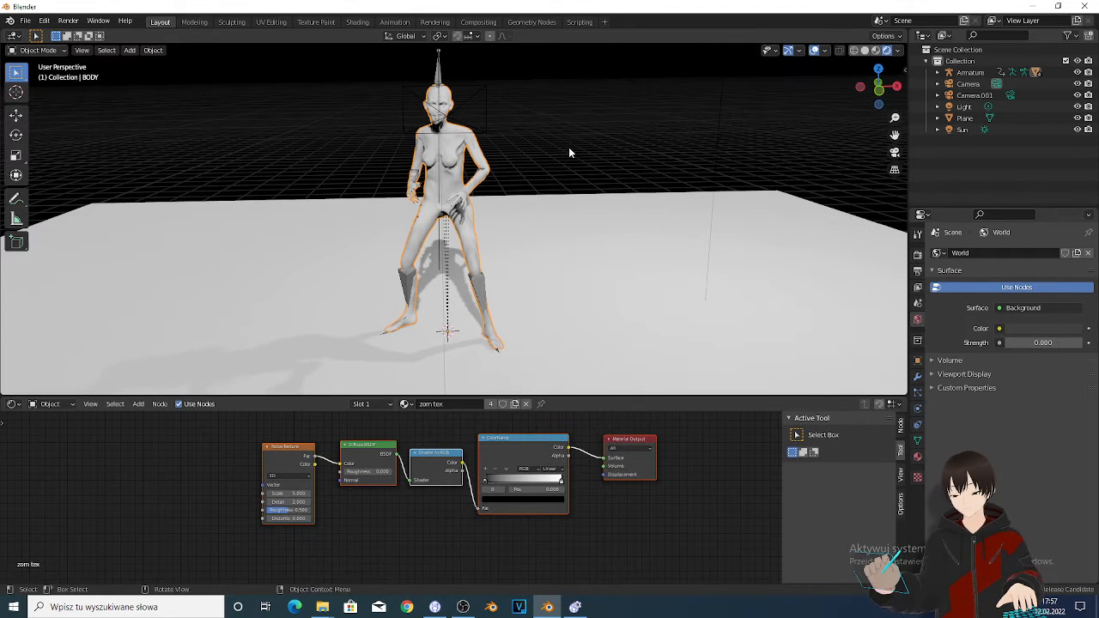
scroll(575, 555, up, 1)
scroll(574, 555, up, 2)
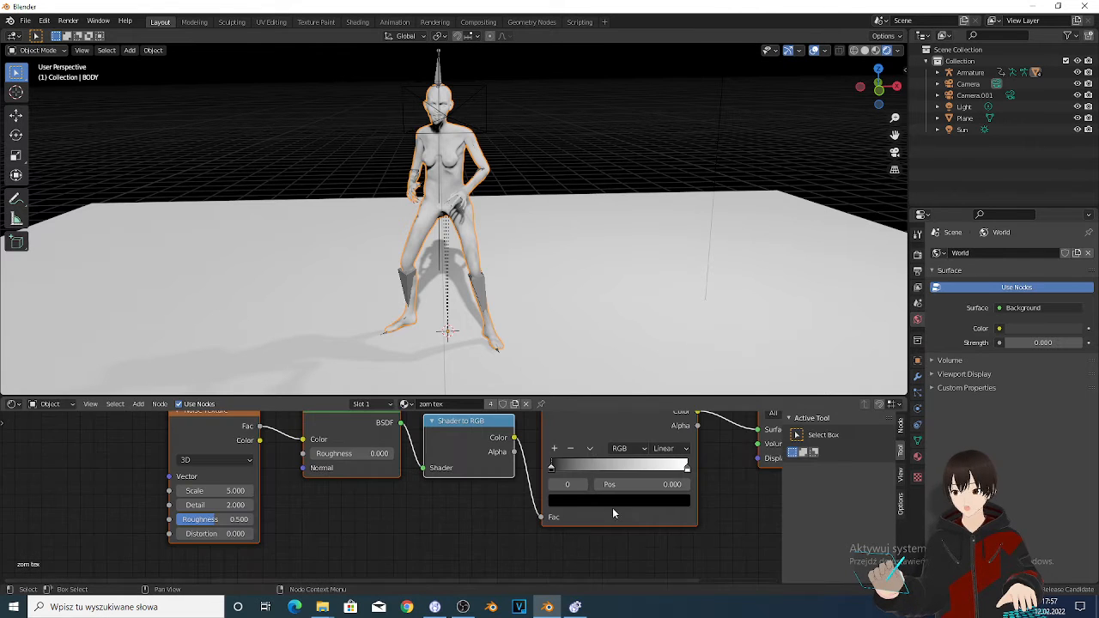
drag(586, 463, 664, 464)
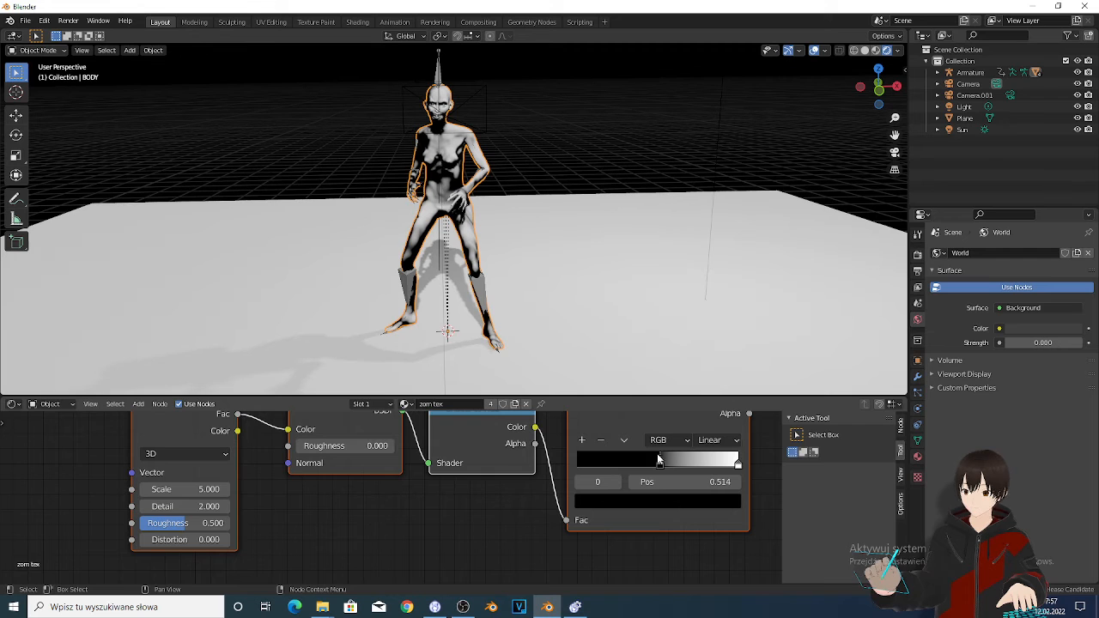
Step: Set the Noise Texture's scale to 18.8, detail to 16 and roughness to 0.633
scroll(431, 117, up, 5)
scroll(432, 117, down, 5)
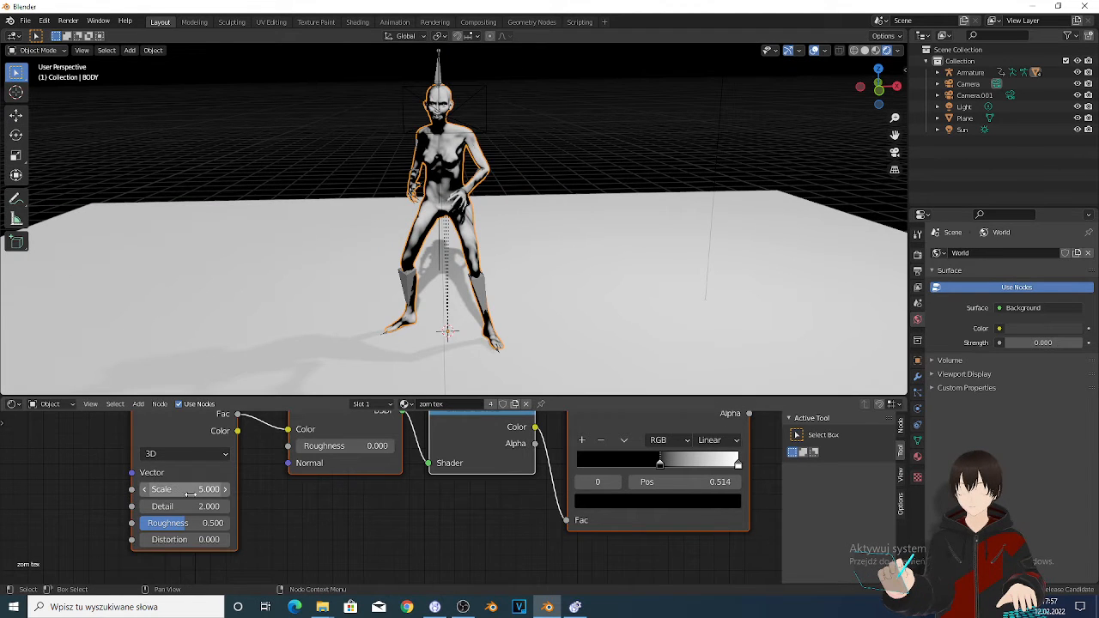
drag(180, 488, 242, 488)
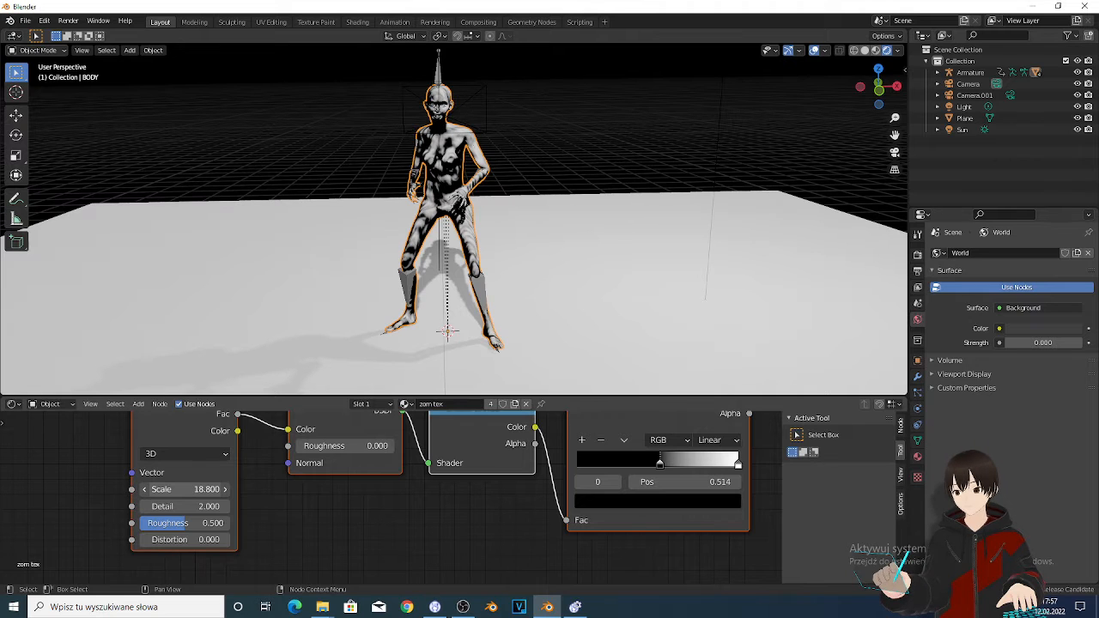
drag(159, 464, 154, 480)
scroll(389, 173, up, 7)
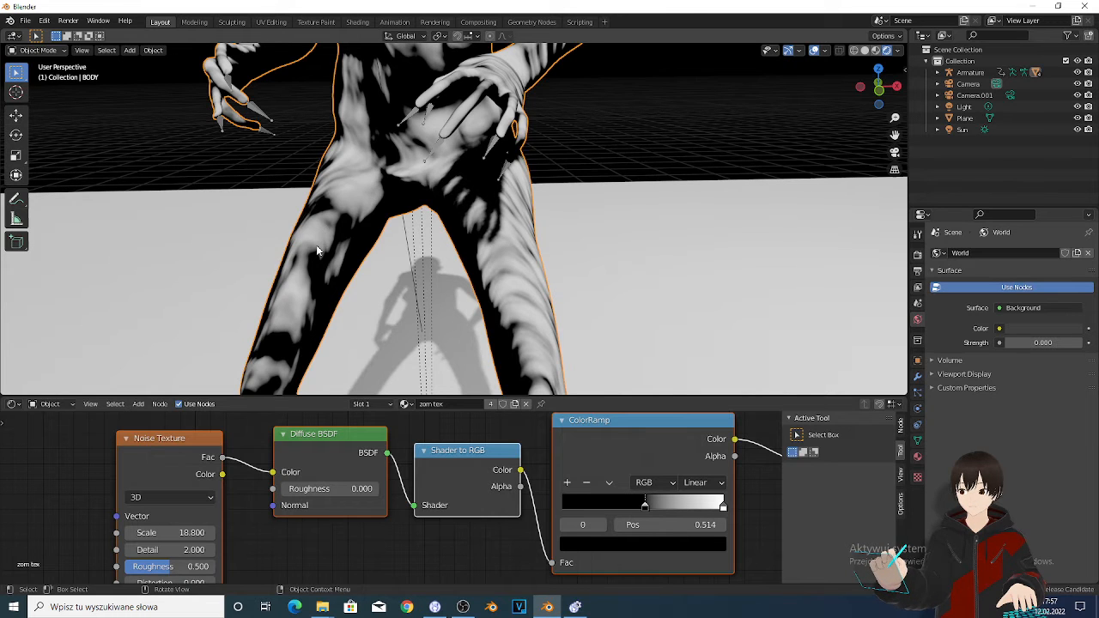
scroll(316, 245, down, 4)
scroll(471, 283, down, 4)
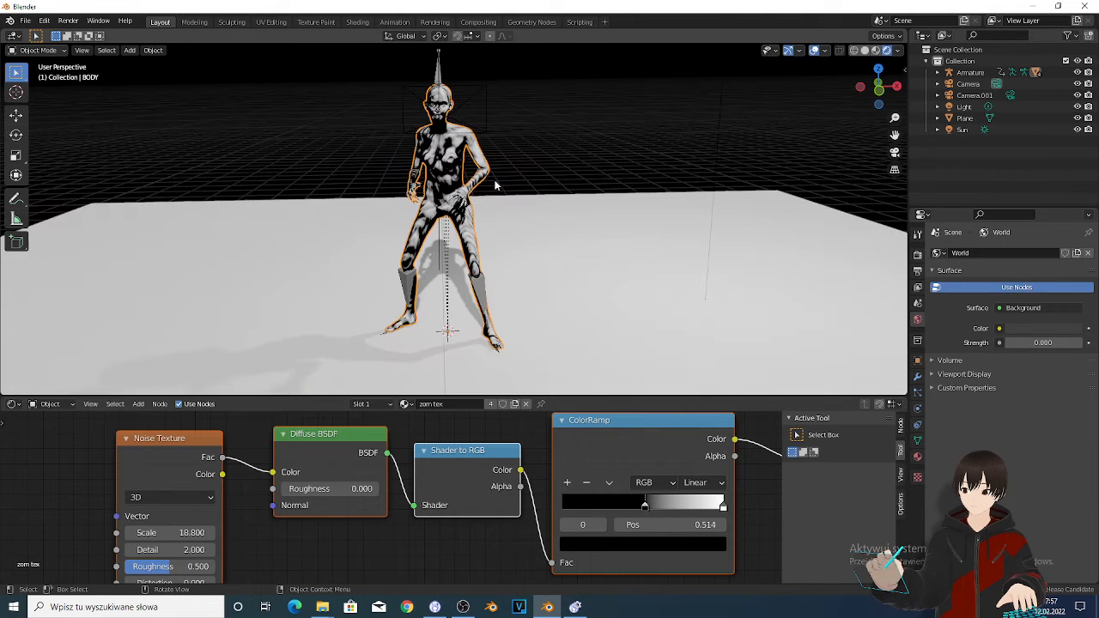
middle_drag(175, 549, 180, 513)
drag(162, 512, 188, 530)
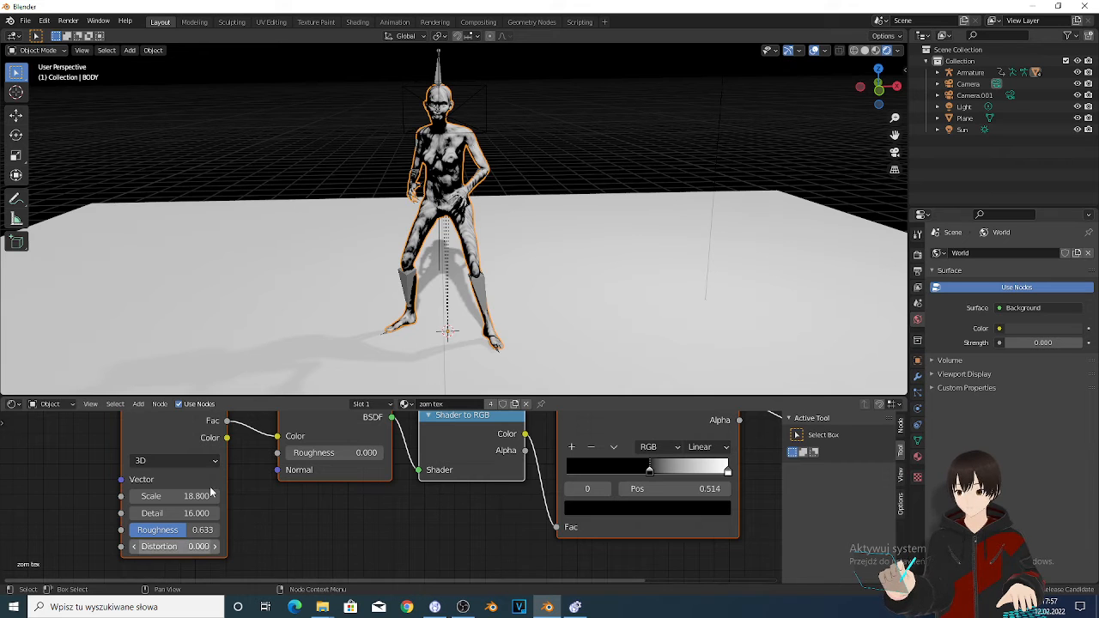
Step: Move the ColorRamp's black stop to position 0.282 and check the shading on the body
scroll(473, 156, up, 4)
scroll(473, 156, up, 3)
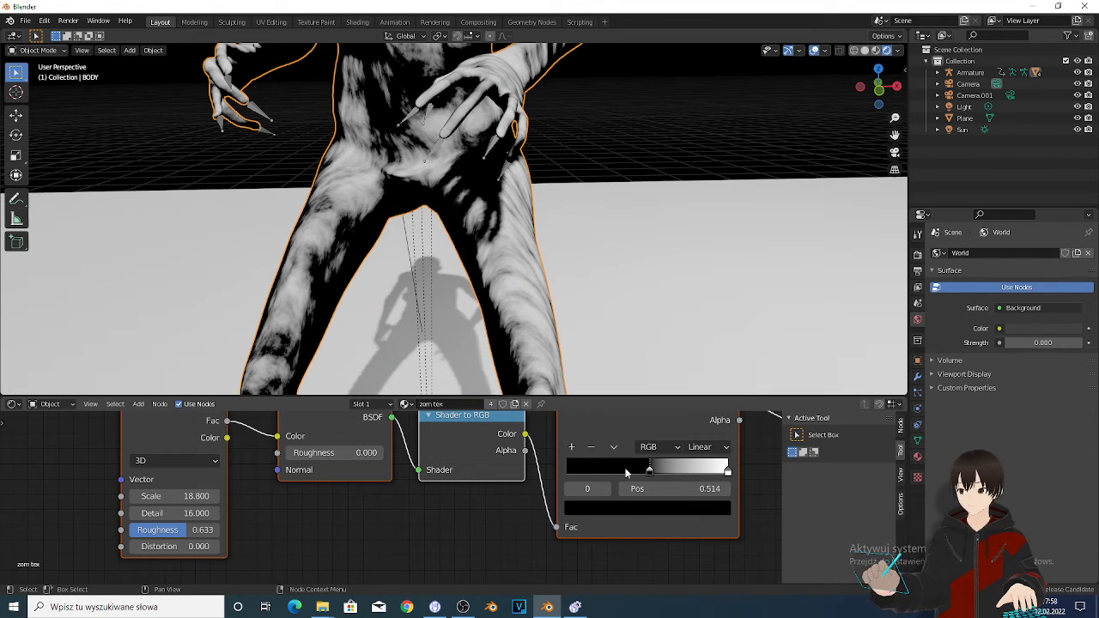
mouse_move(626, 473)
mouse_down()
mouse_move(587, 473)
mouse_move(612, 471)
mouse_up()
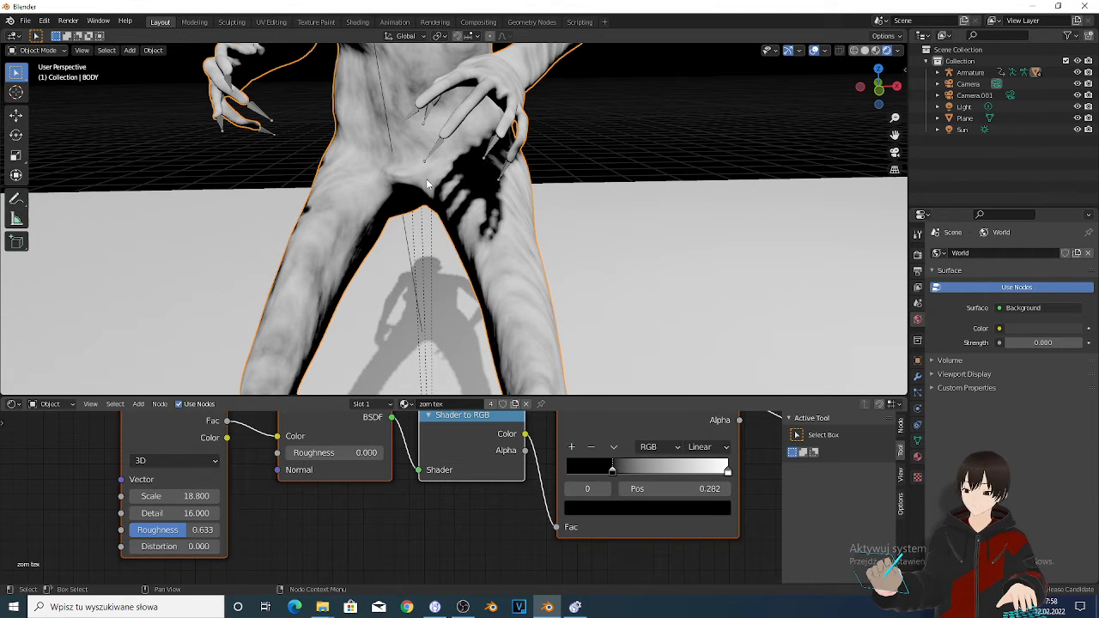
scroll(426, 178, down, 4)
scroll(490, 79, down, 2)
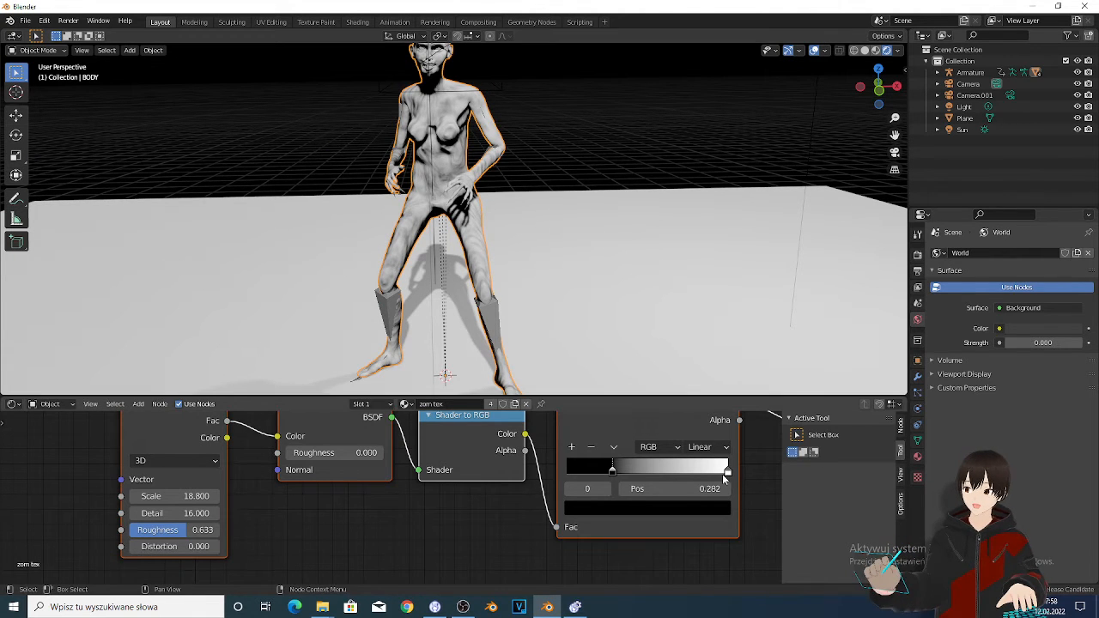
Step: Sharpen the ColorRamp transition by moving the white stop inward and the black stop to position 0.545
middle_drag(688, 472, 630, 469)
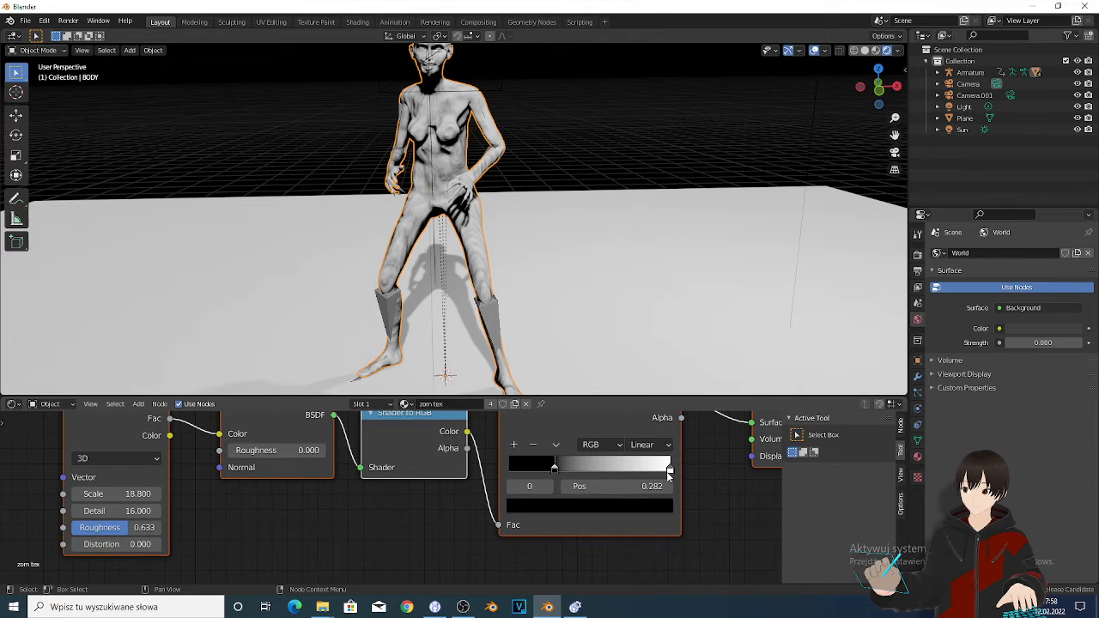
mouse_move(668, 469)
mouse_down()
mouse_move(559, 468)
mouse_move(646, 471)
mouse_up()
drag(555, 465, 596, 471)
scroll(448, 152, down, 2)
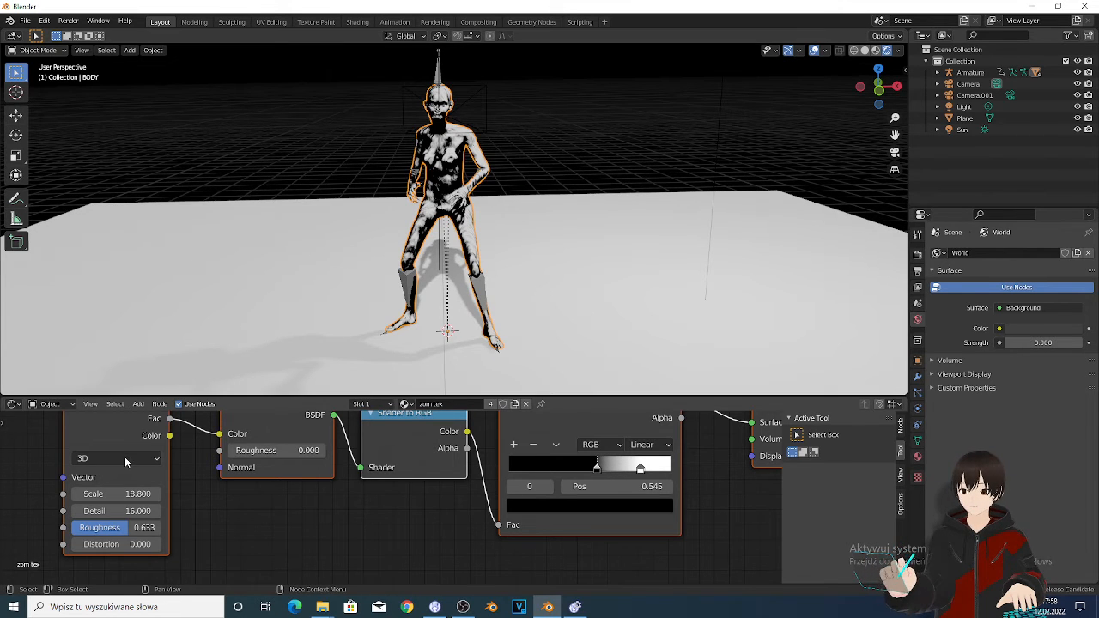
Step: Delete the Noise Texture node from the zom tex material
scroll(125, 462, down, 2)
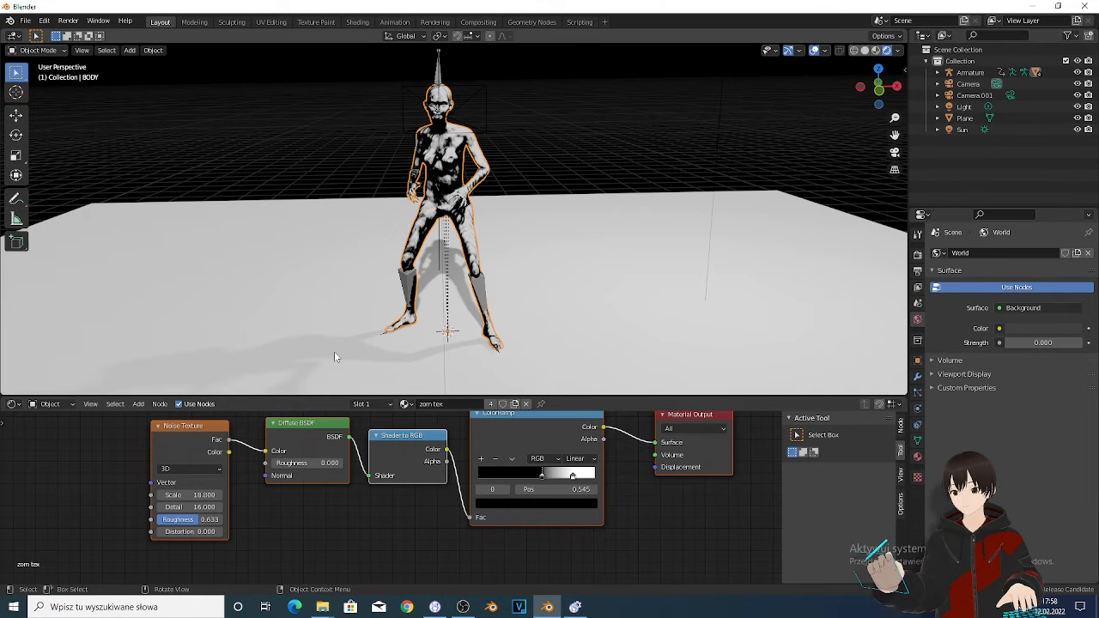
click(173, 433)
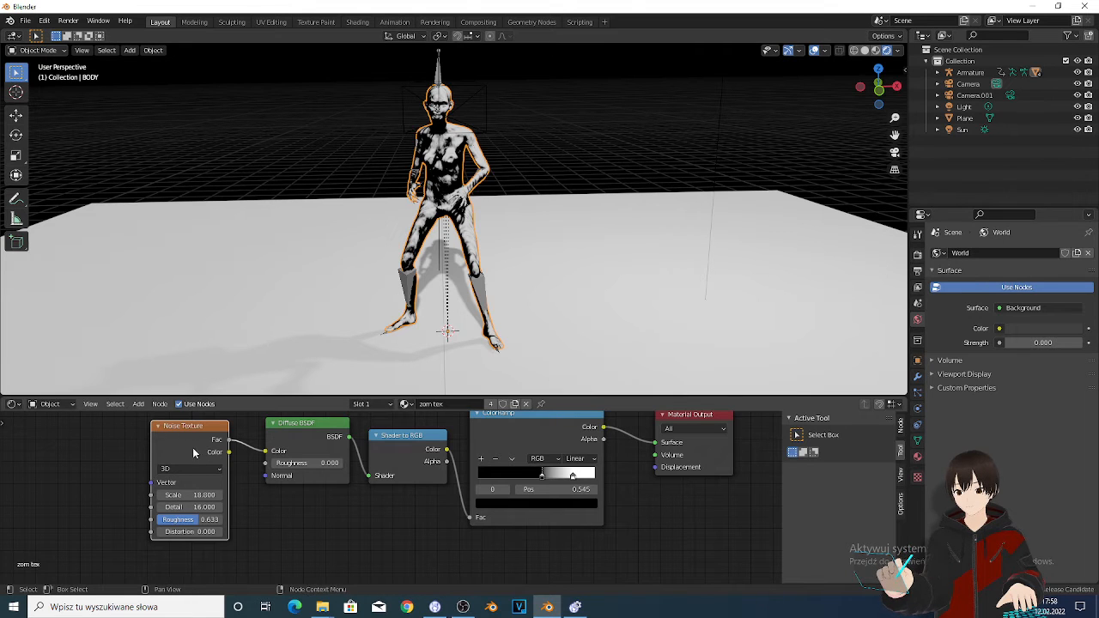
key(x)
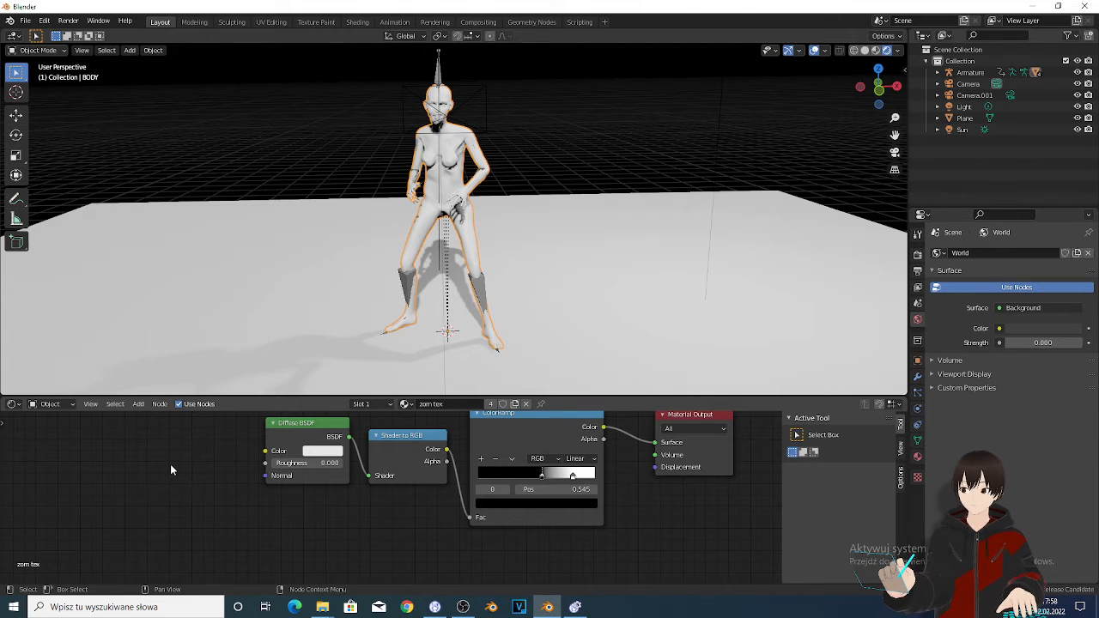
Step: Add a Voronoi Texture node to the zom tex material and connect its Distance output to the Diffuse BSDF's Color input
key(shift+a)
mouse_move(168, 479)
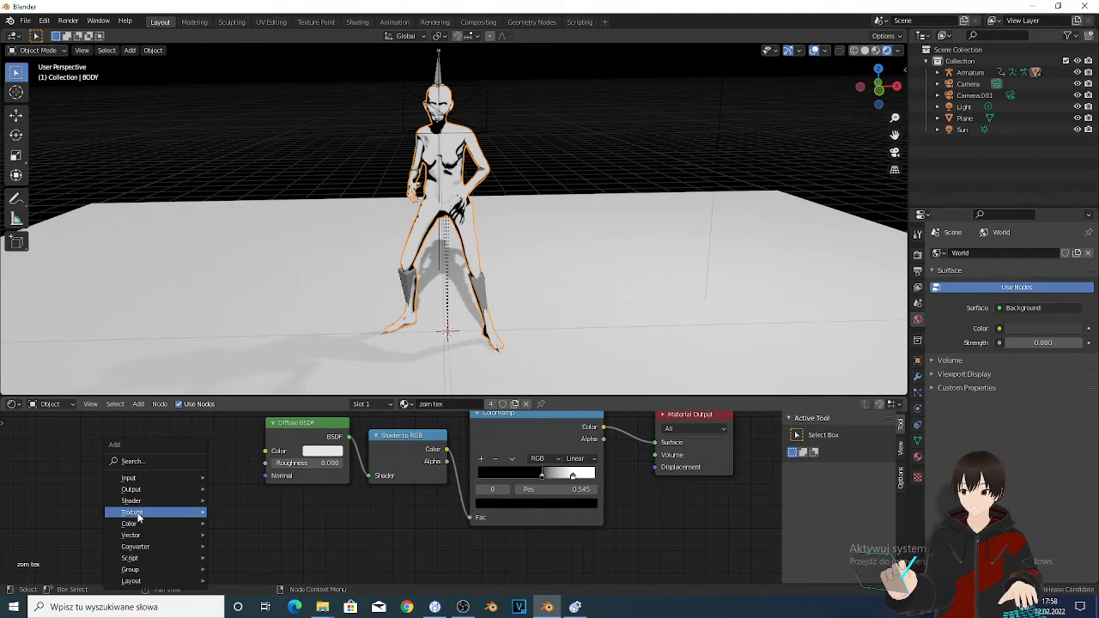
mouse_move(135, 504)
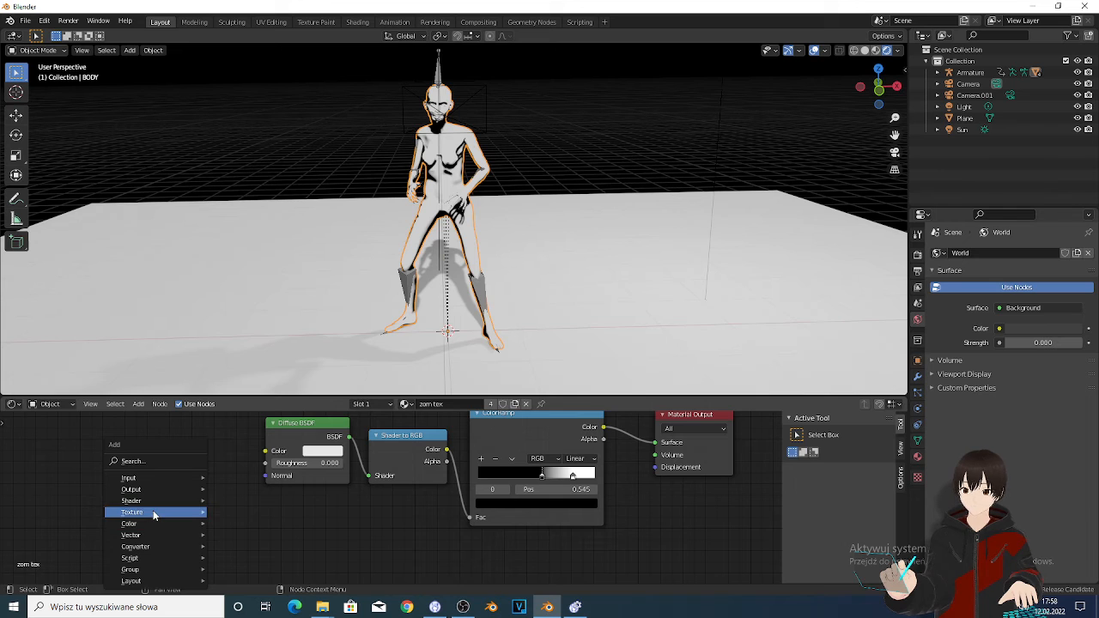
click(258, 487)
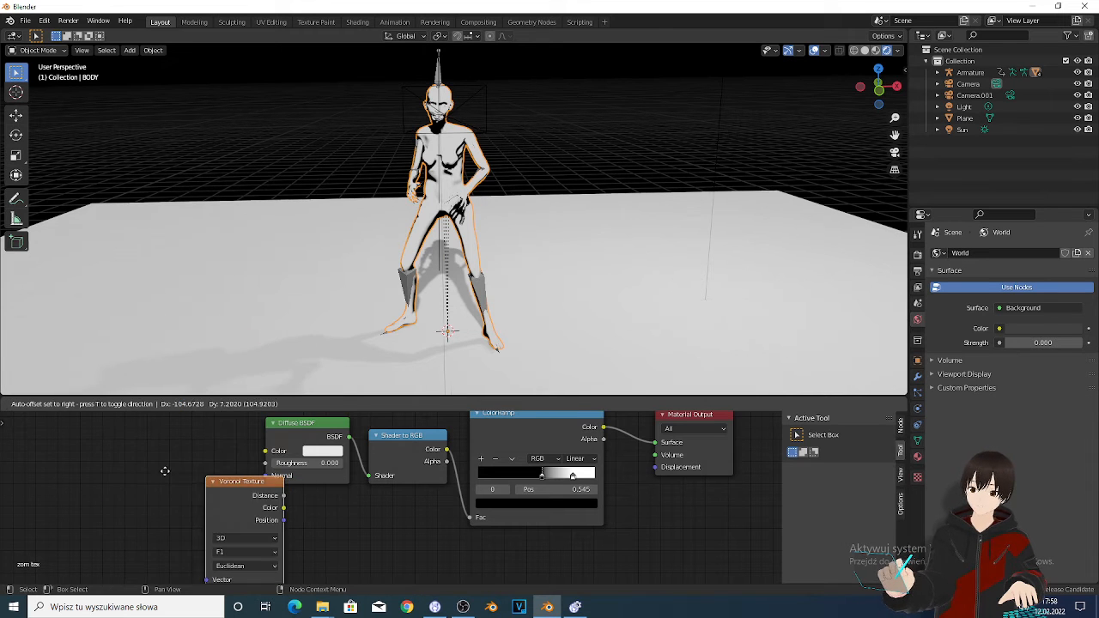
click(159, 468)
scroll(206, 469, up, 3)
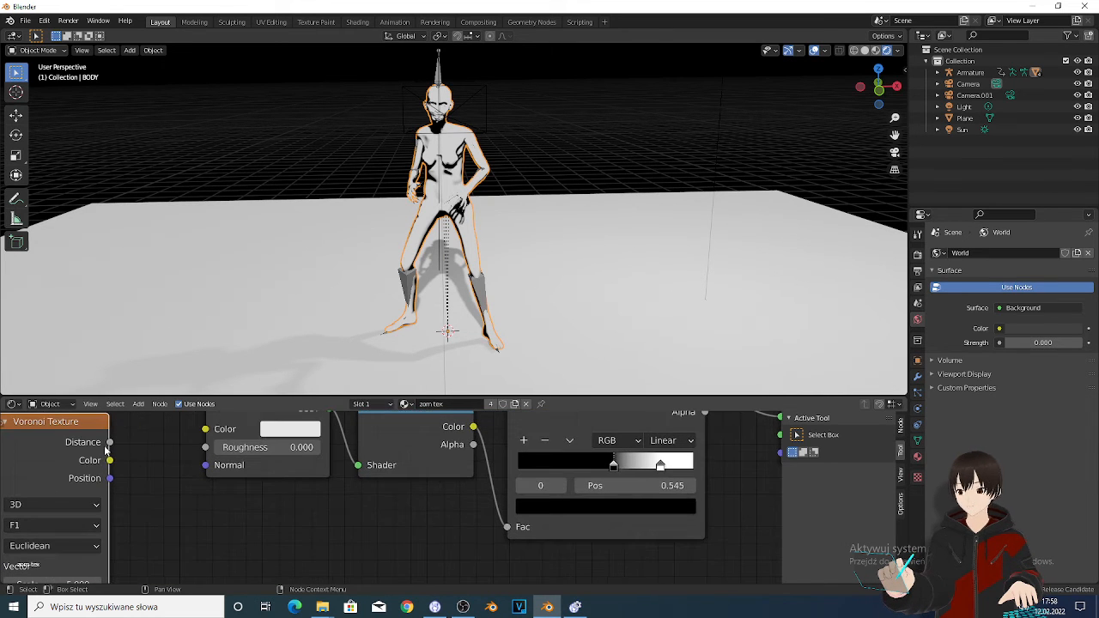
drag(110, 442, 205, 428)
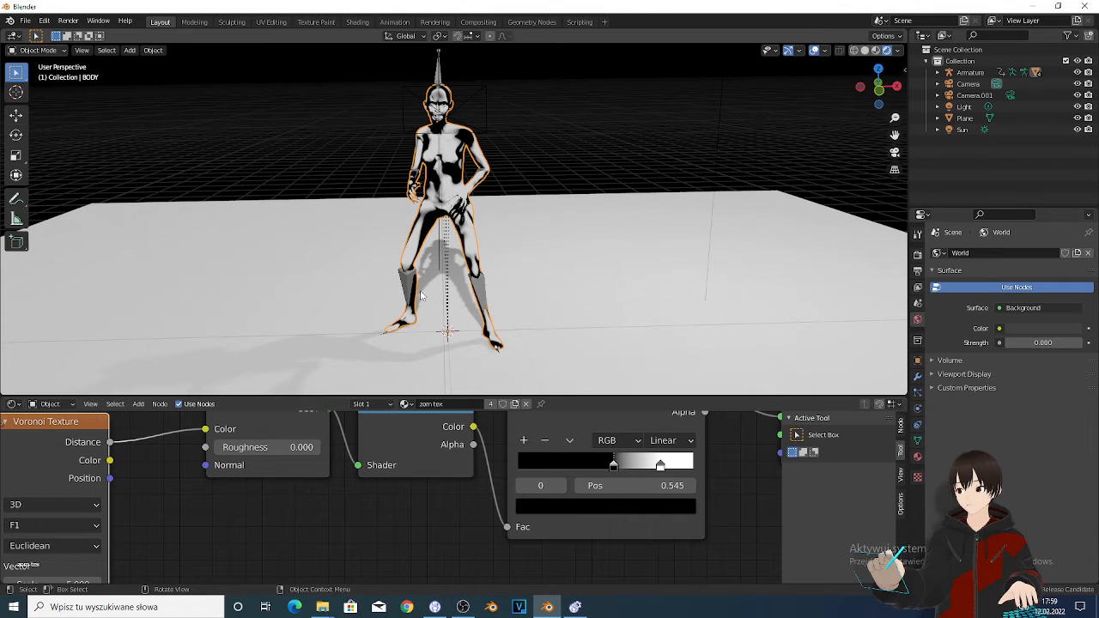
Step: Assign the existing zom tex material to the ground plane and check the pattern on the floor and zombie
click(207, 327)
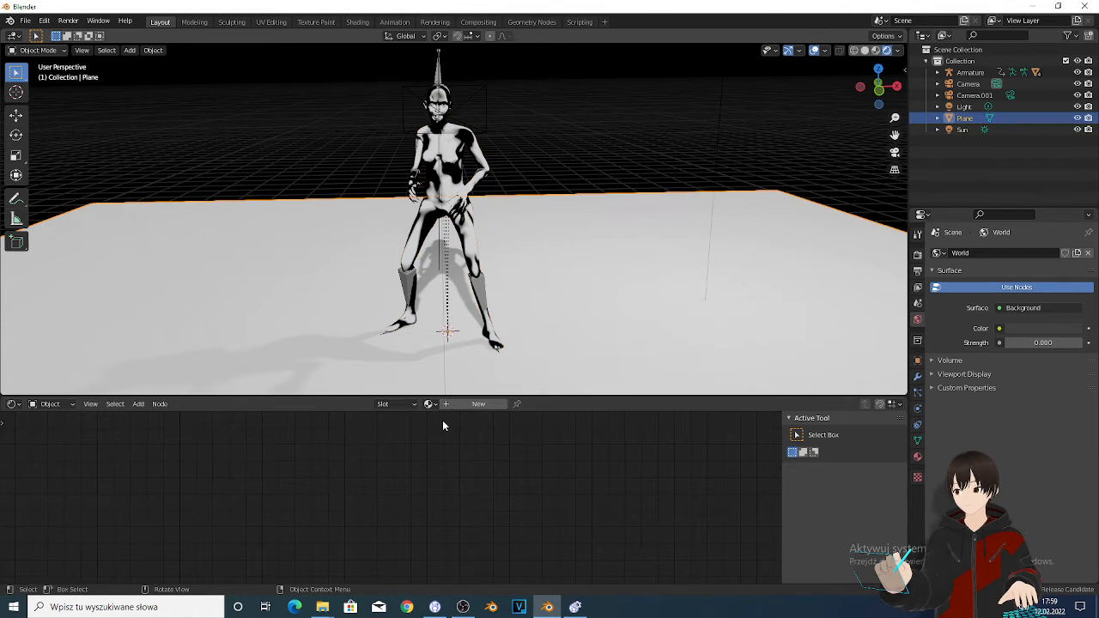
click(430, 405)
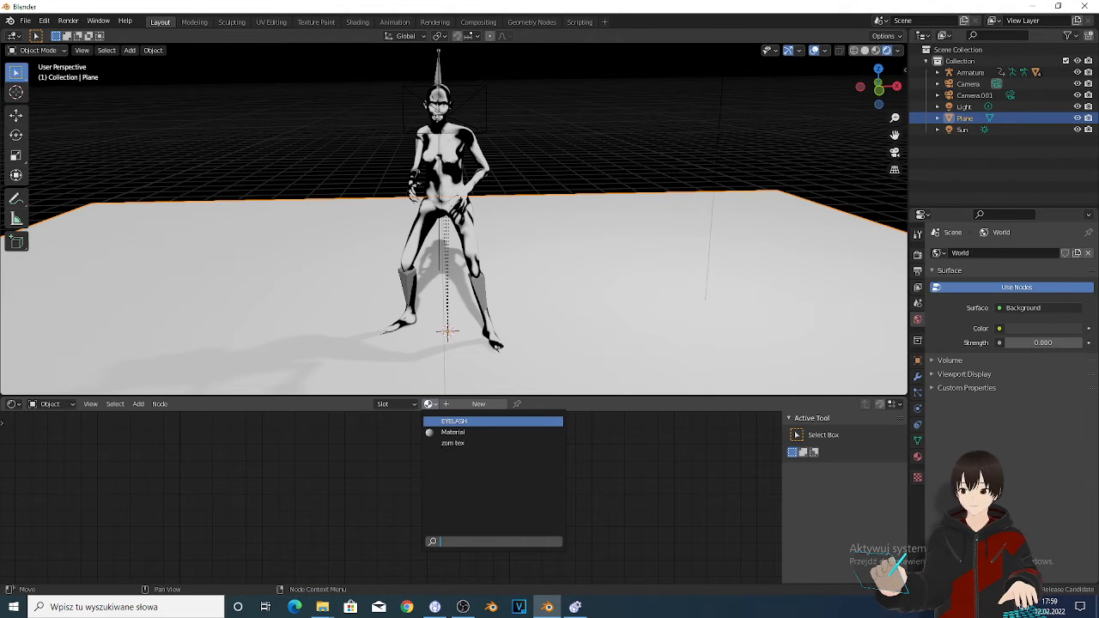
click(441, 443)
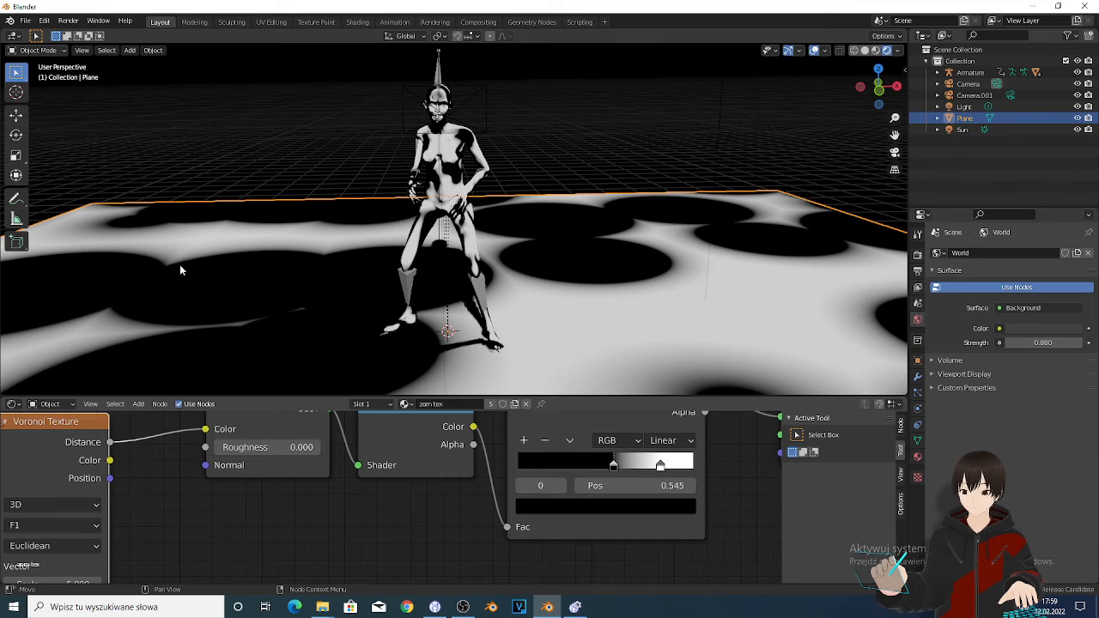
scroll(421, 185, up, 3)
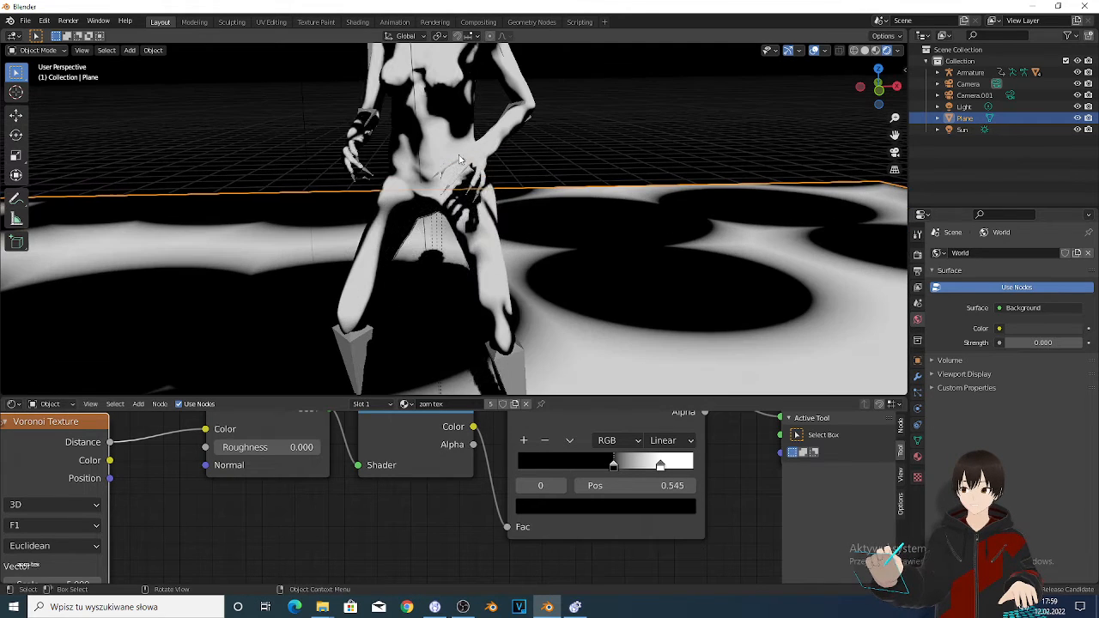
scroll(458, 158, down, 5)
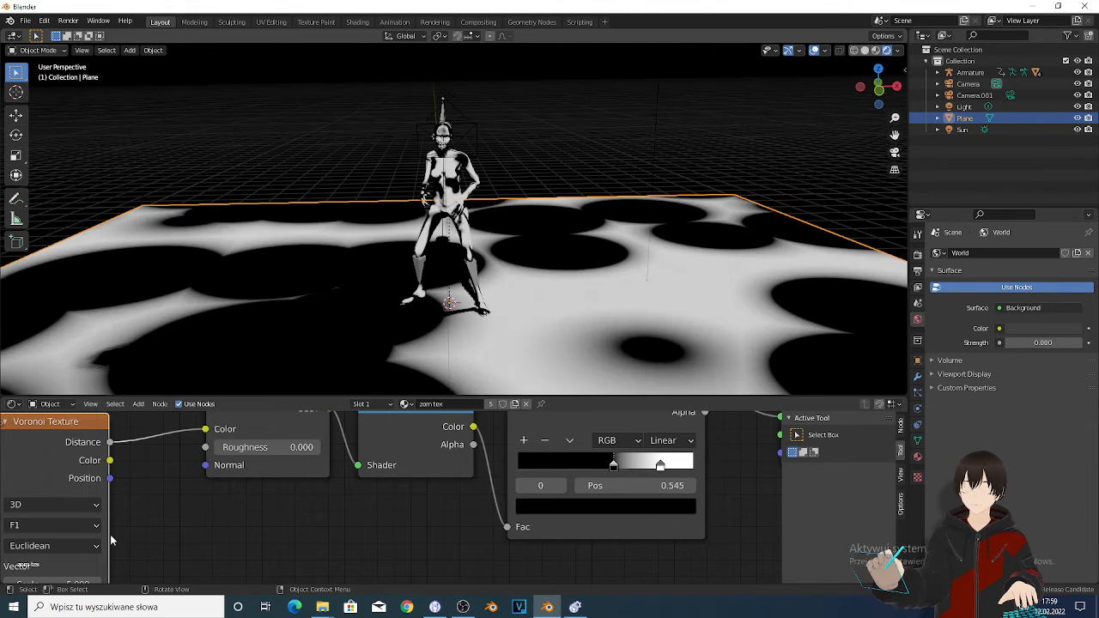
Step: Set the Voronoi Texture's scale to 16.1 and check the pattern on the zombie and floor
scroll(85, 507, down, 2)
drag(105, 463, 121, 422)
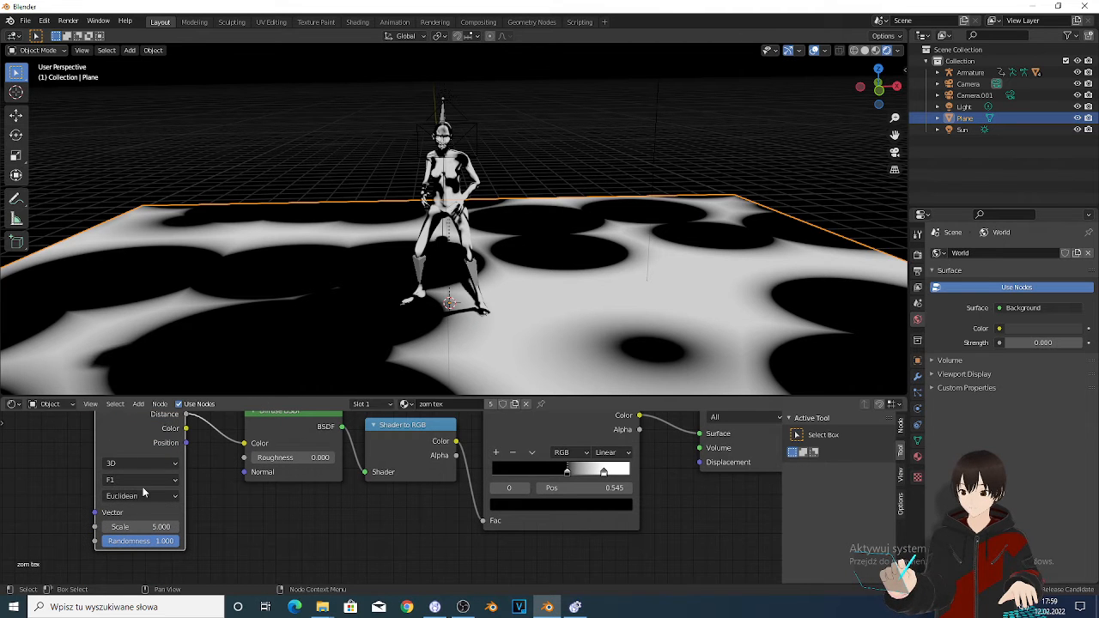
scroll(143, 486, up, 2)
drag(60, 536, 185, 536)
scroll(464, 177, up, 3)
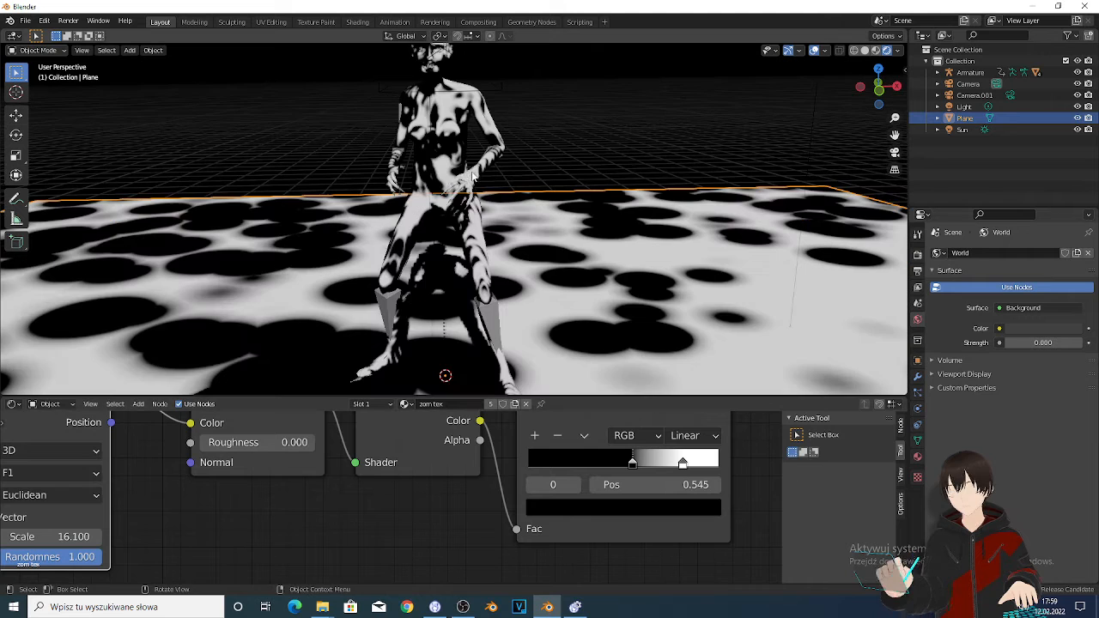
scroll(510, 137, up, 2)
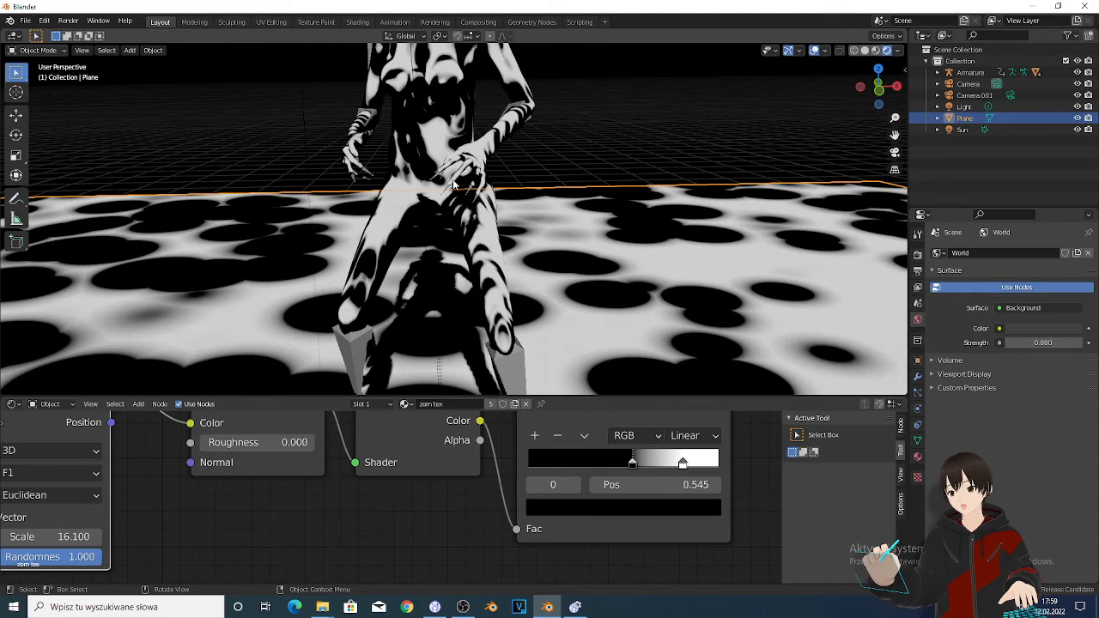
scroll(140, 505, down, 2)
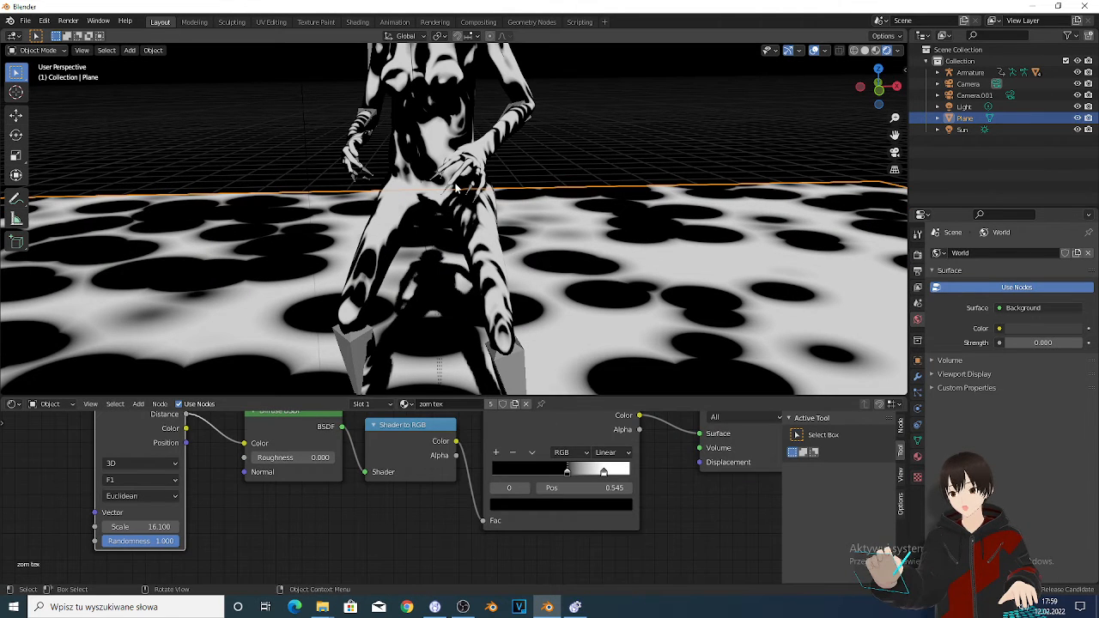
scroll(516, 191, down, 4)
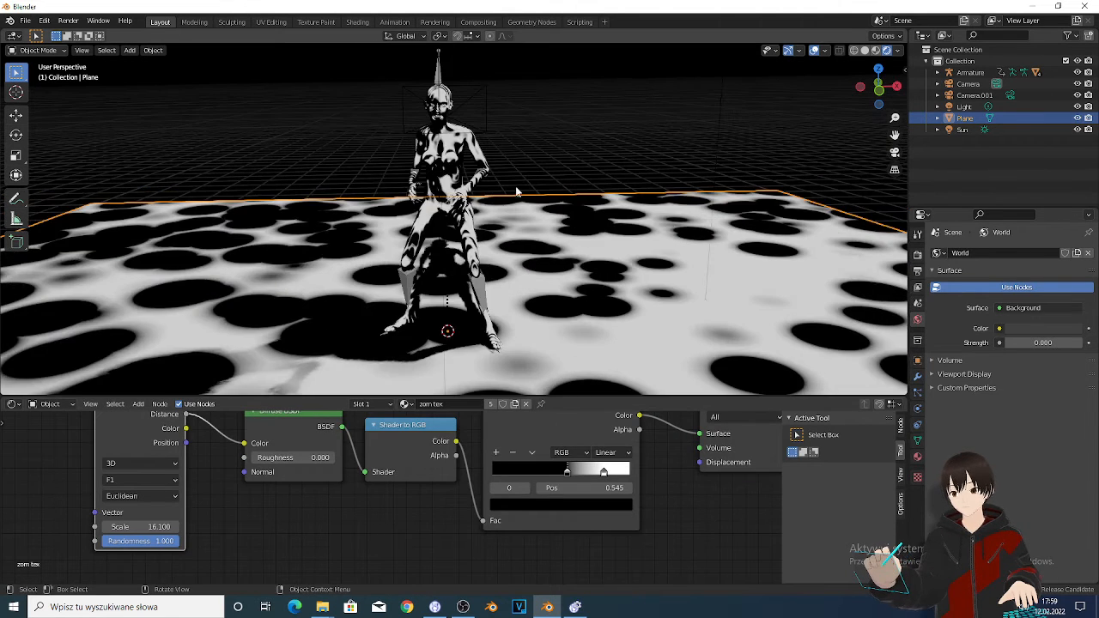
Step: Set the Voronoi Texture to feature F2, scale 19 and the Chebychev distance metric, checking the blocky pattern up close
click(150, 483)
click(142, 509)
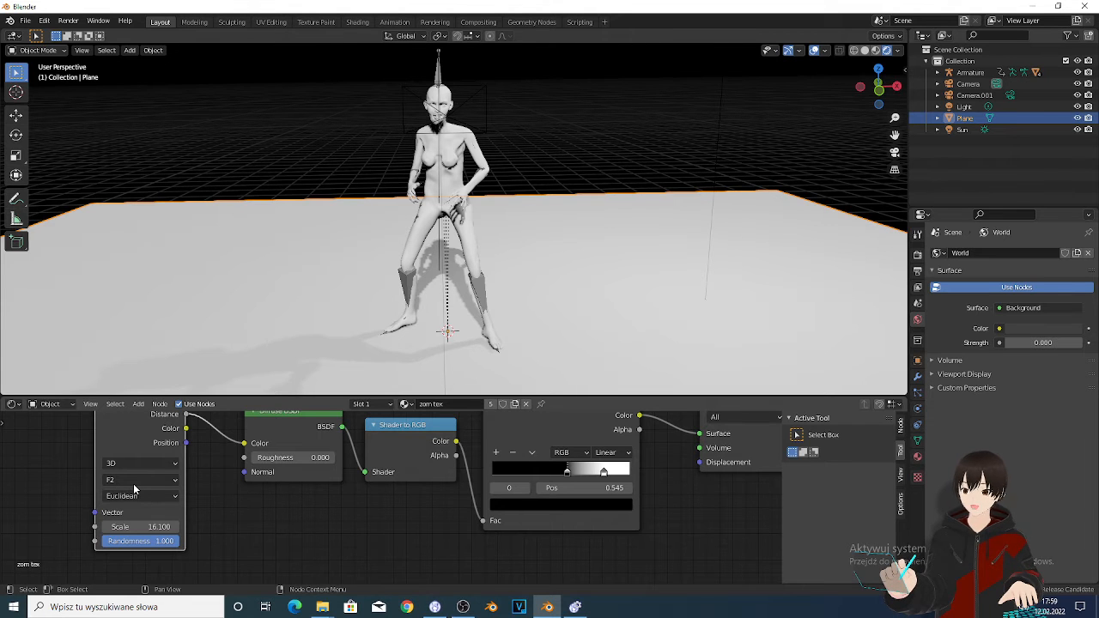
scroll(82, 527, up, 1)
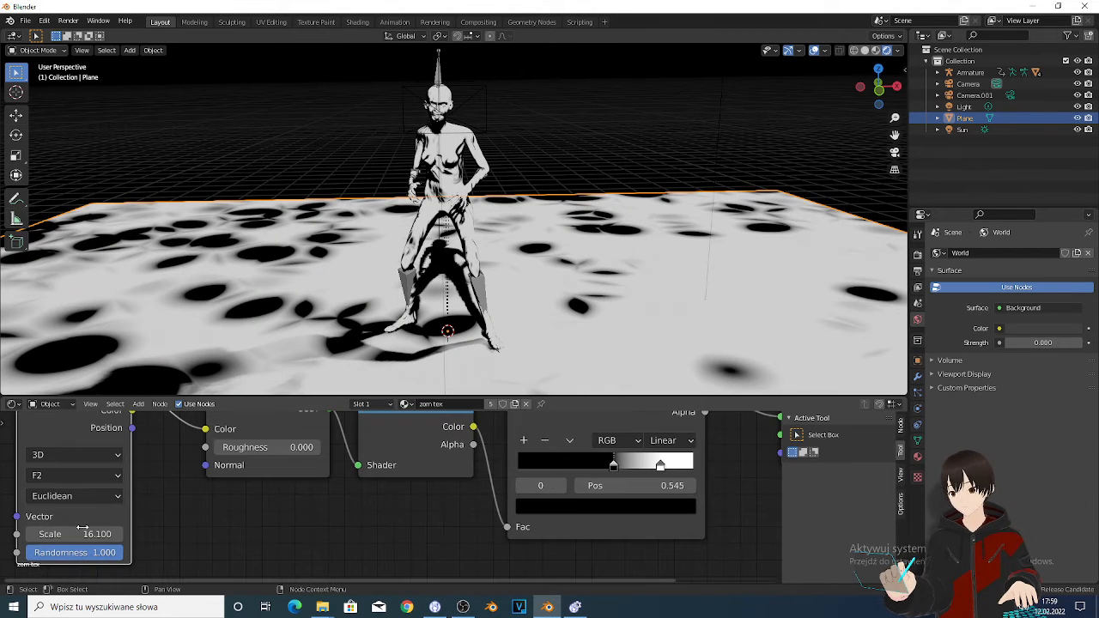
drag(68, 536, 93, 536)
click(103, 497)
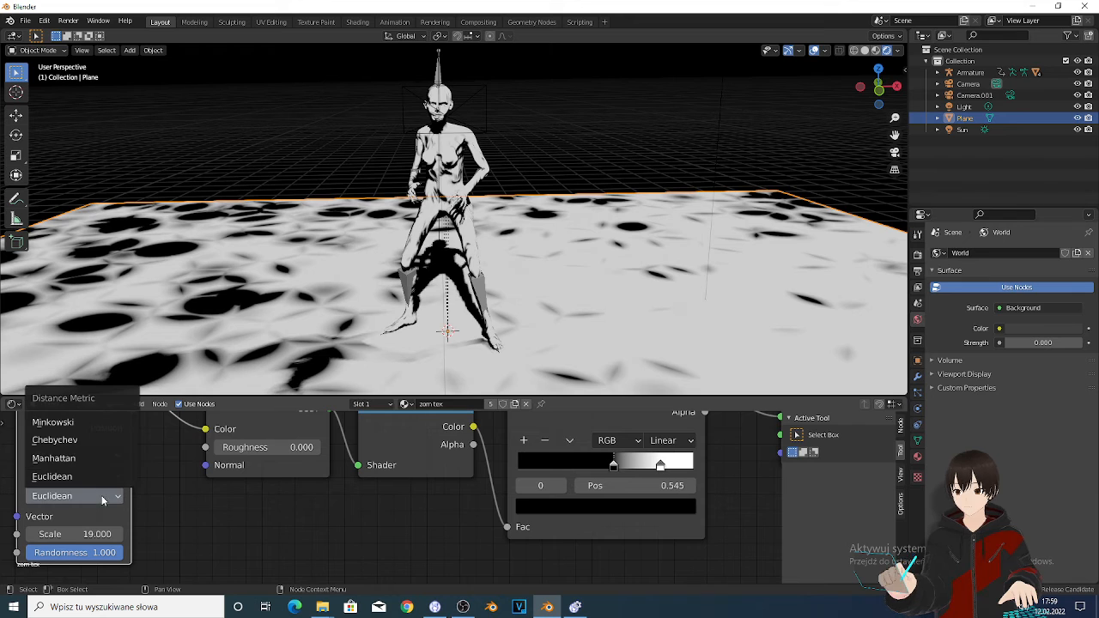
click(54, 440)
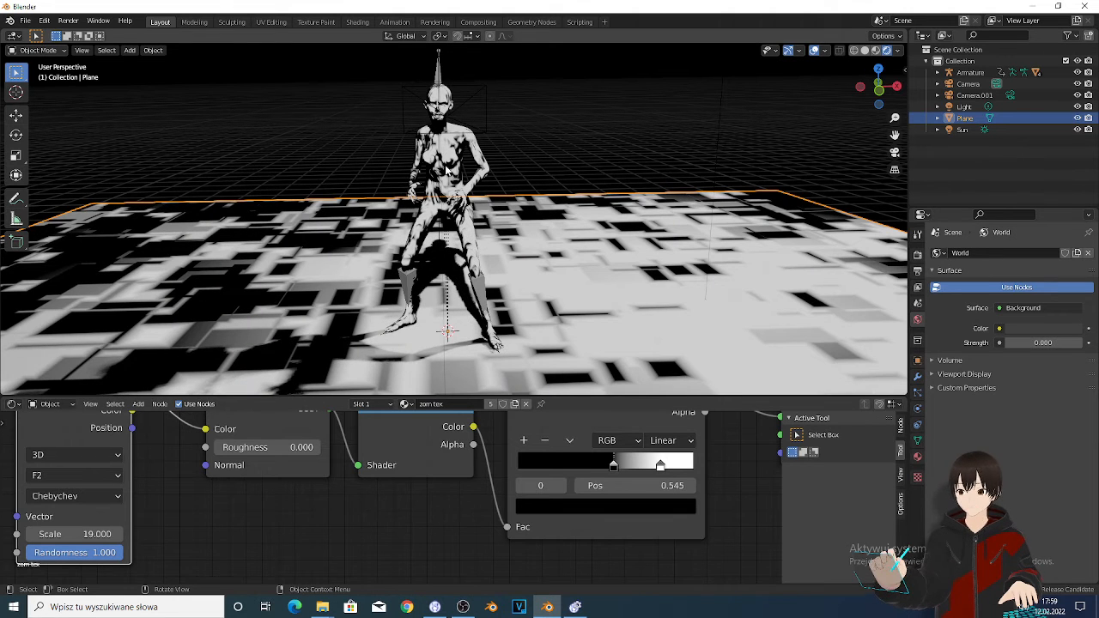
scroll(446, 170, up, 2)
scroll(445, 170, up, 3)
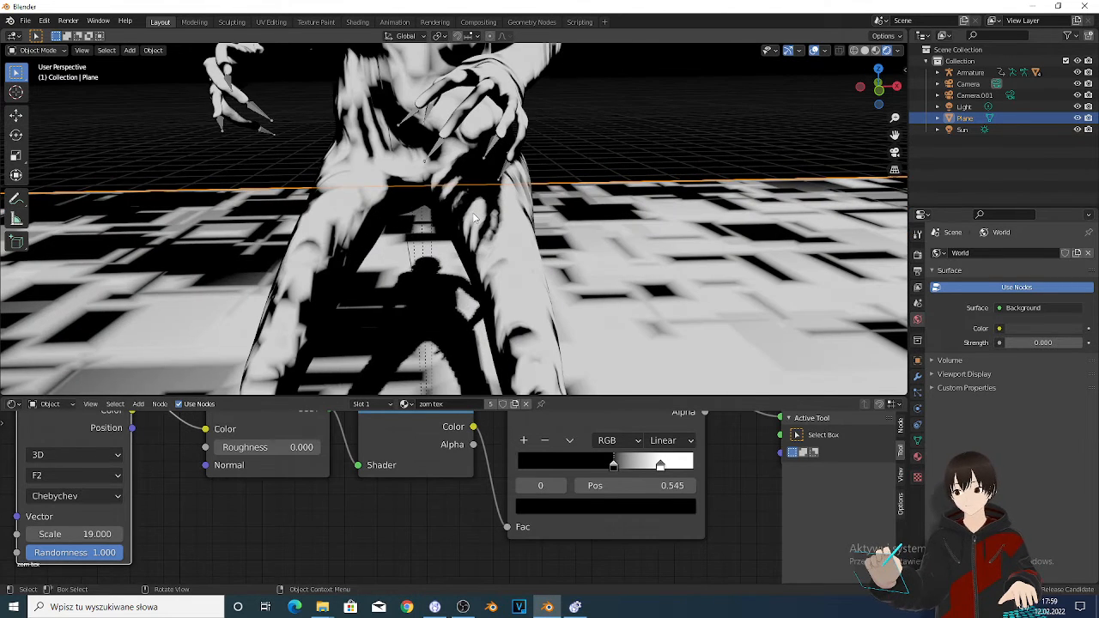
scroll(471, 221, down, 5)
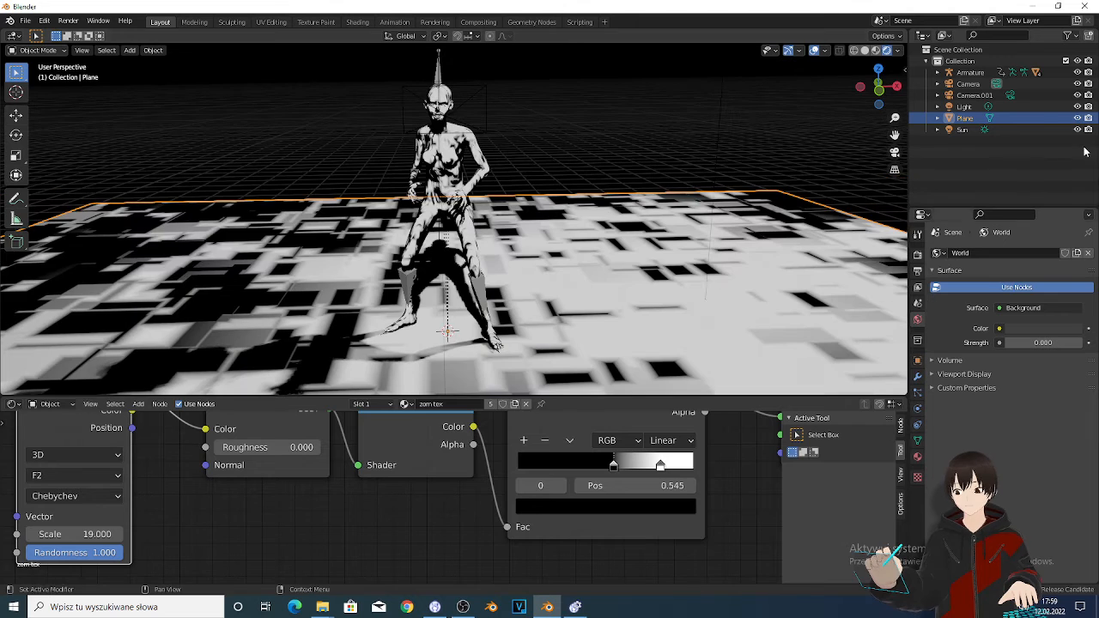
Step: Change the Sun object's light type to Point and raise its power to 579.9 W
click(960, 130)
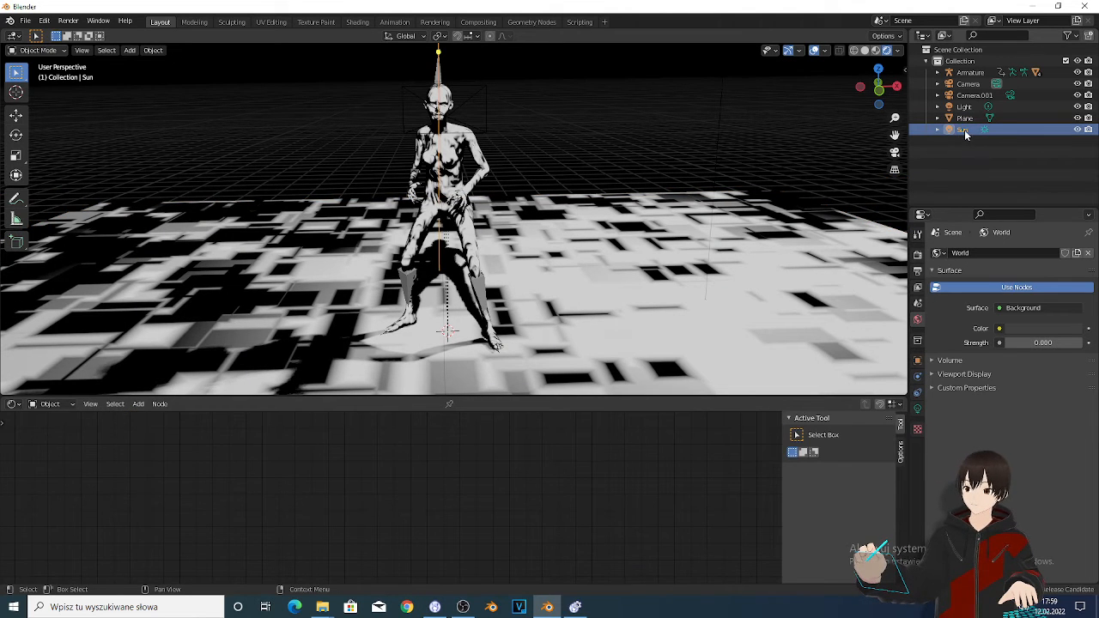
click(918, 409)
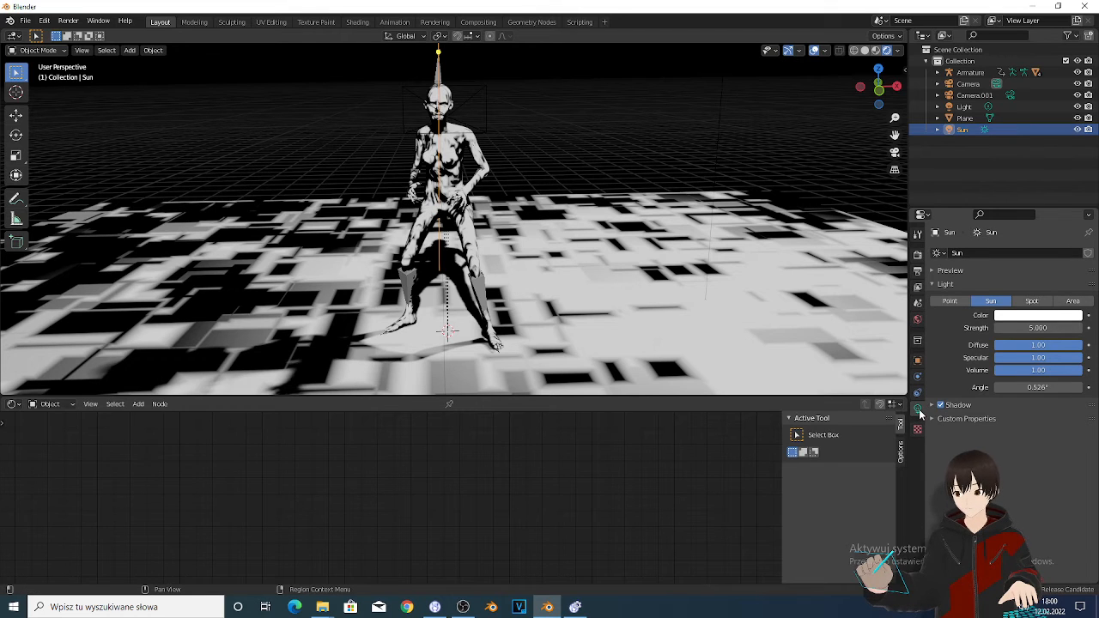
click(950, 301)
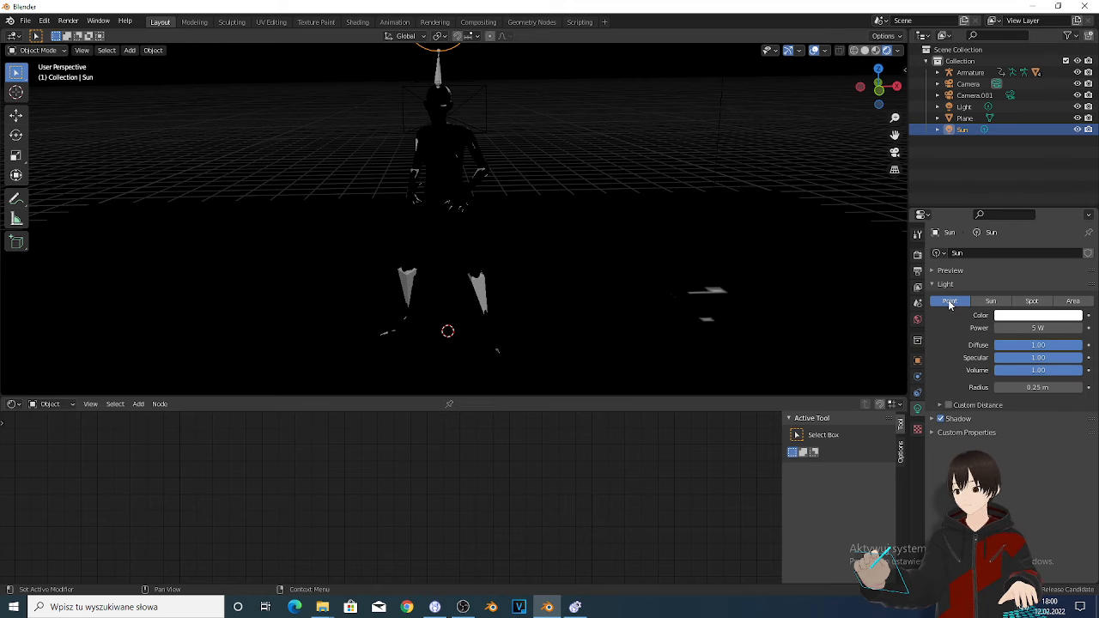
drag(1037, 328, 1098, 328)
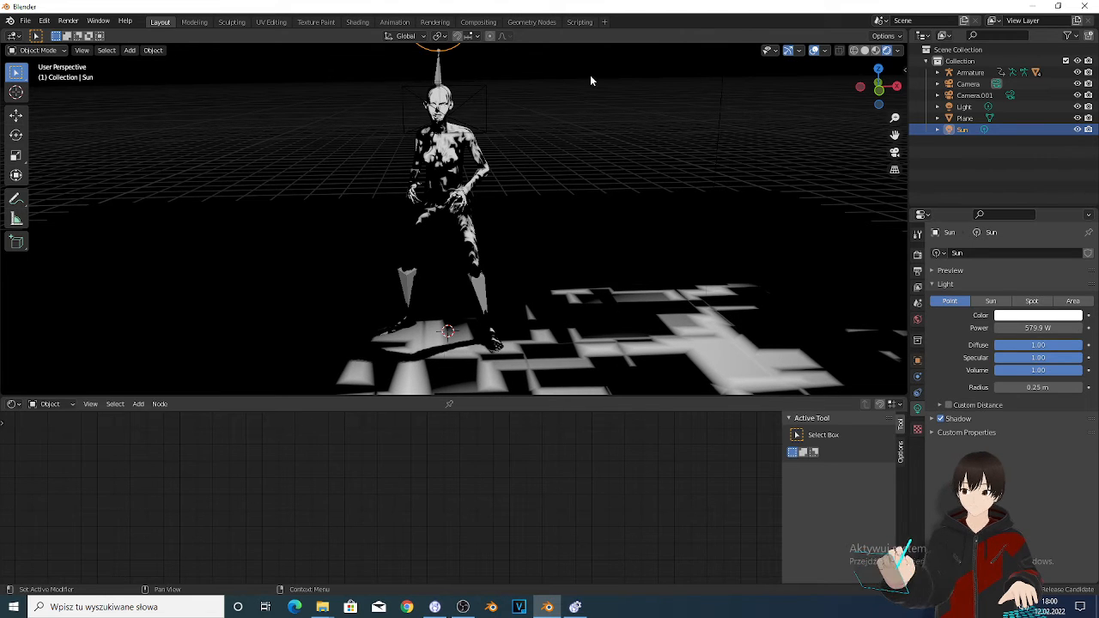
Step: Lower the light along the global Z axis to just above the zombie's head
key(g)
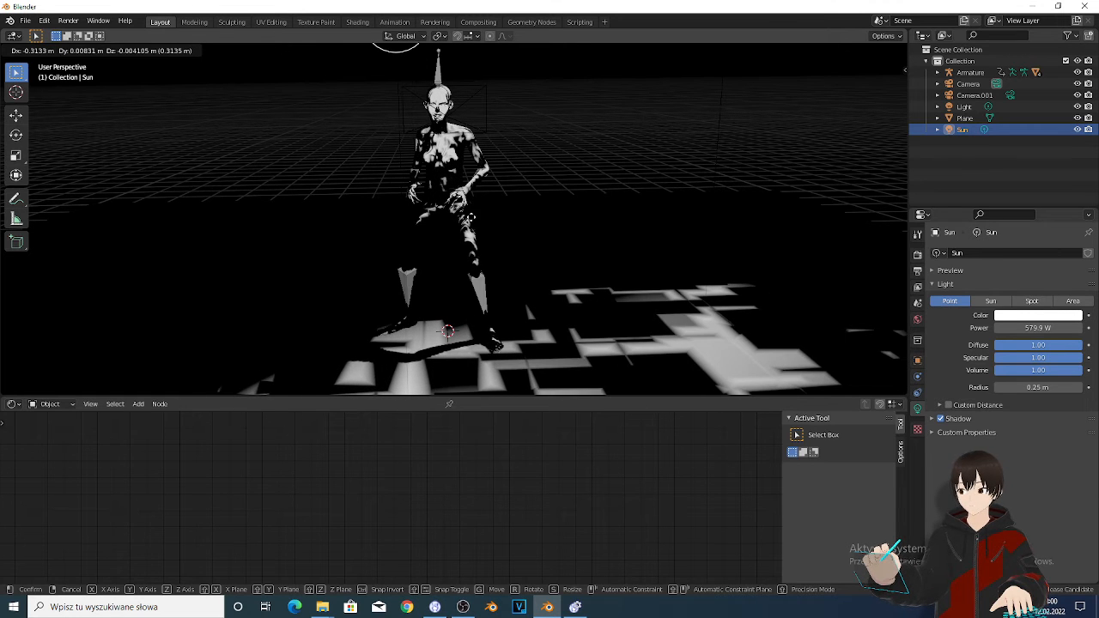
key(z)
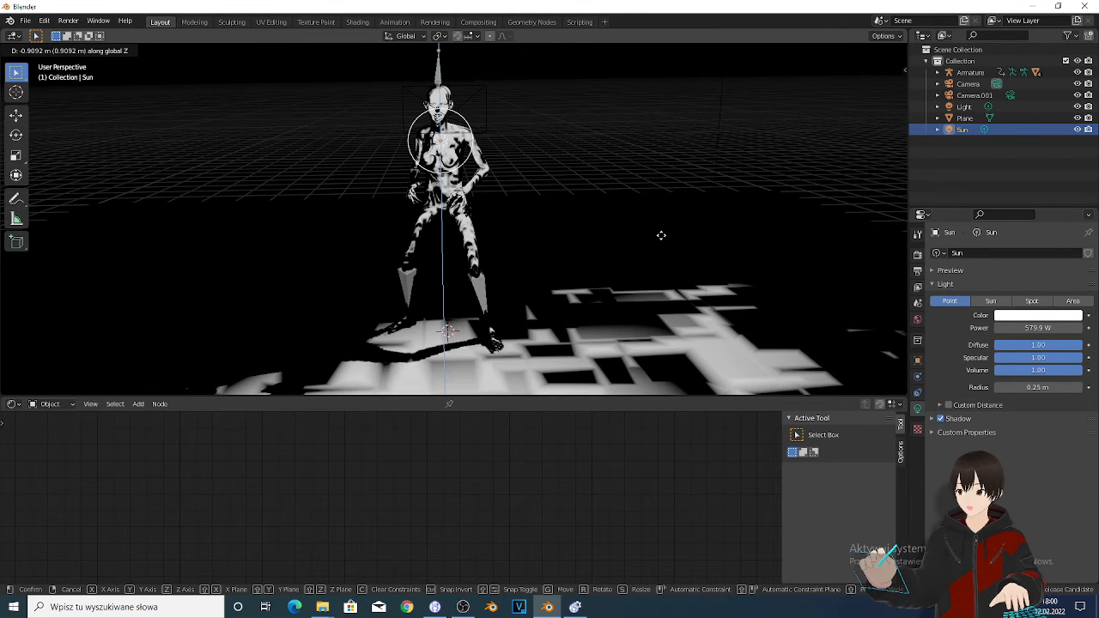
click(537, 172)
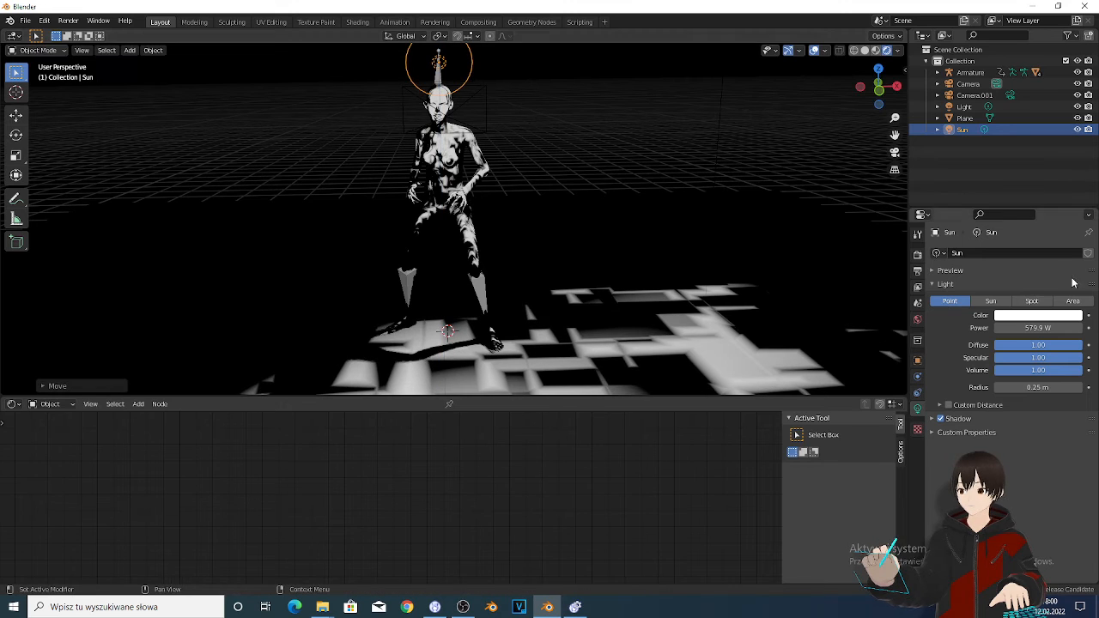
Step: Change the light type to Area with 407.6 W power and move the light sideways away from the zombie
click(1073, 302)
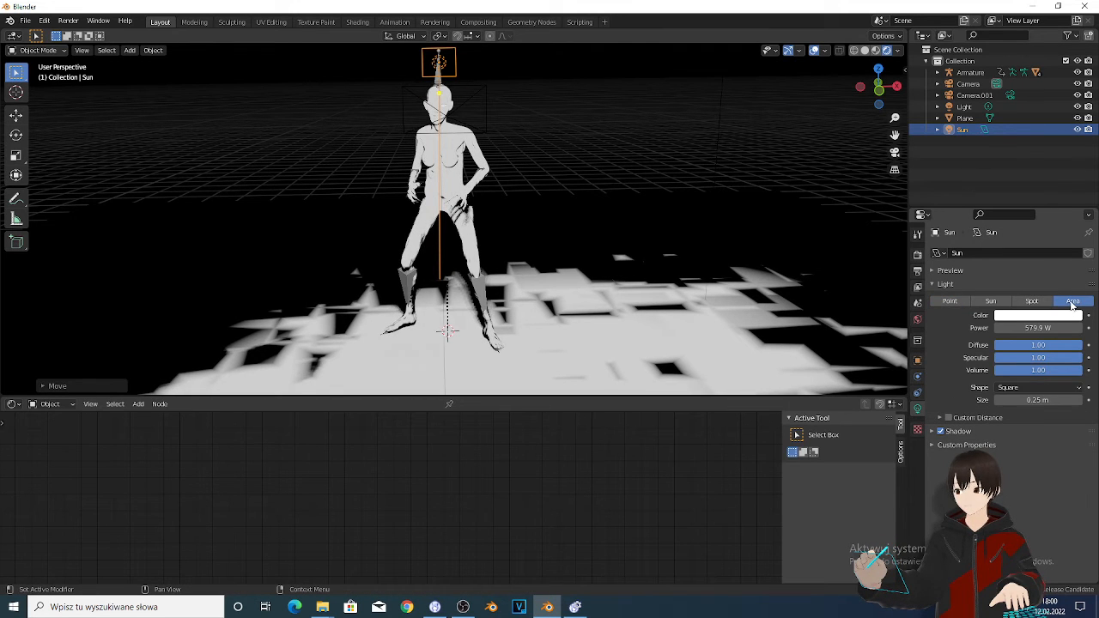
drag(1053, 327, 998, 328)
key(g)
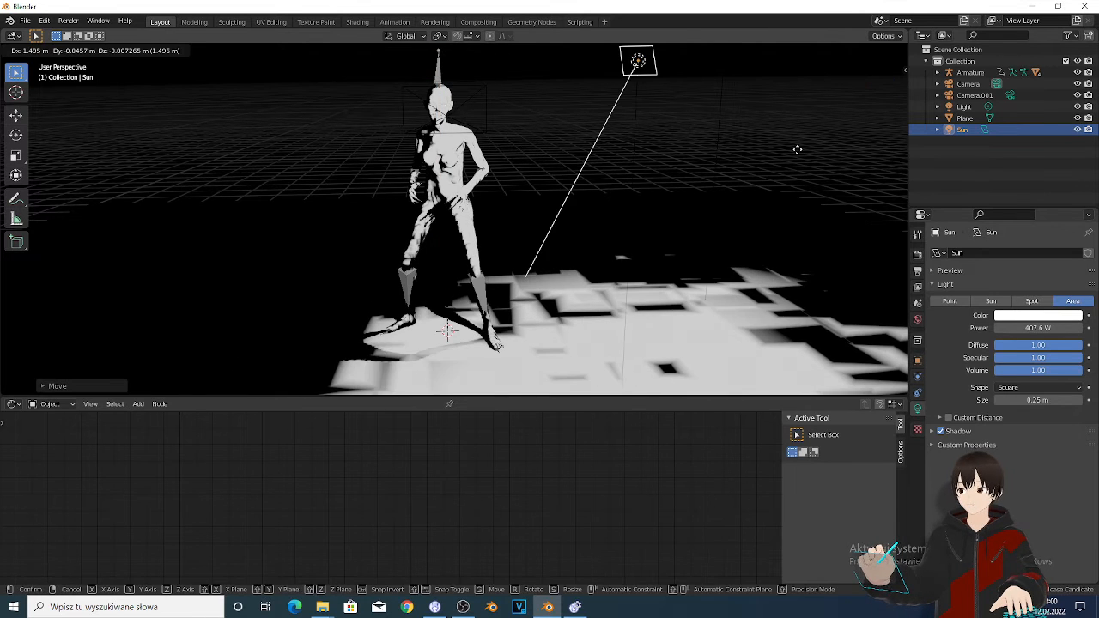
click(831, 124)
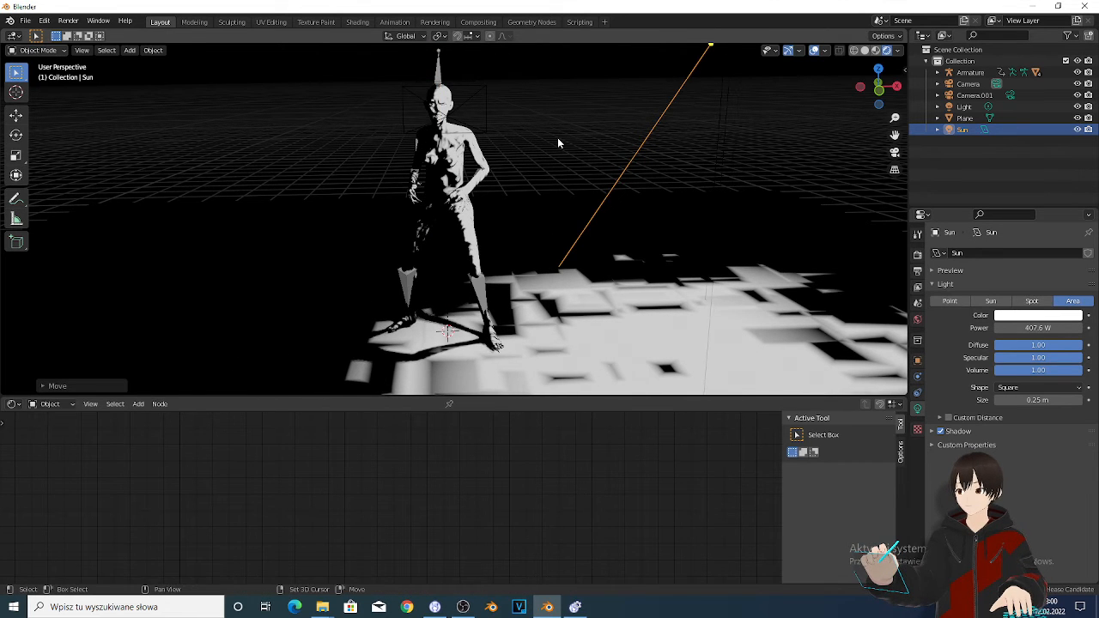
Step: Fly the view in to inspect the side-lit zombie, and enlarge the 3D viewport by shrinking the node editor
key(shift+grave)
key(w)
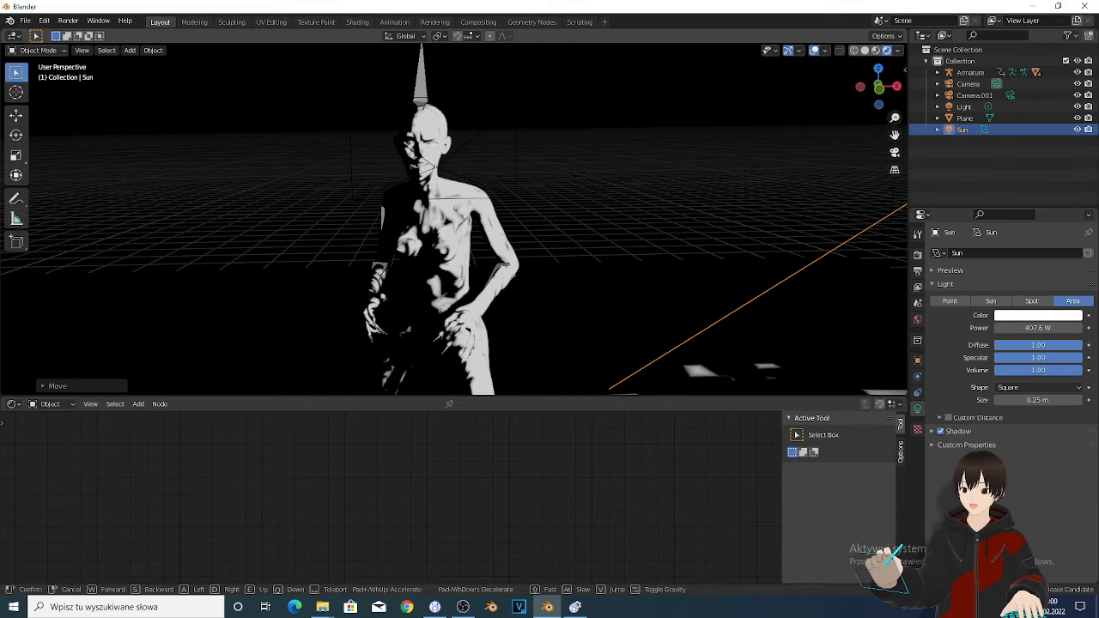
click(344, 200)
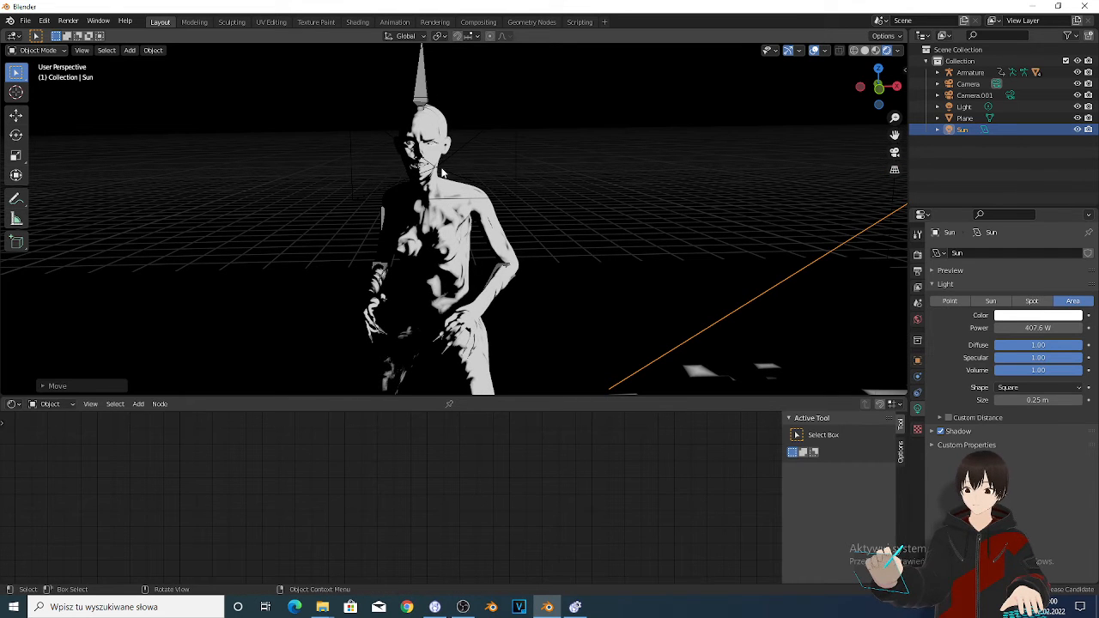
scroll(423, 156, up, 3)
scroll(441, 176, down, 5)
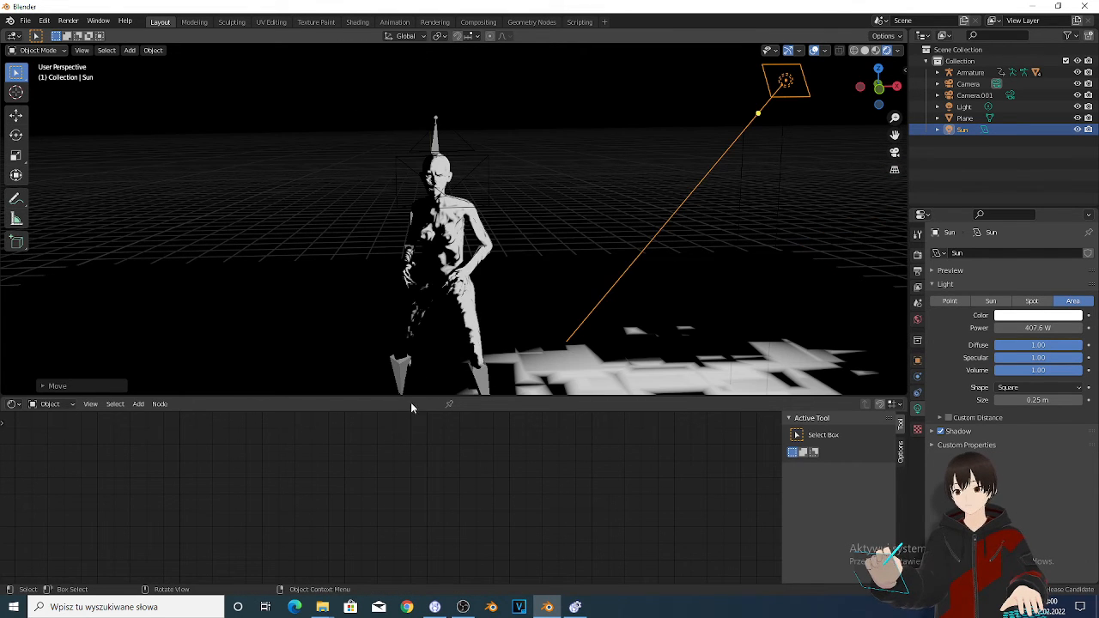
drag(359, 397, 354, 486)
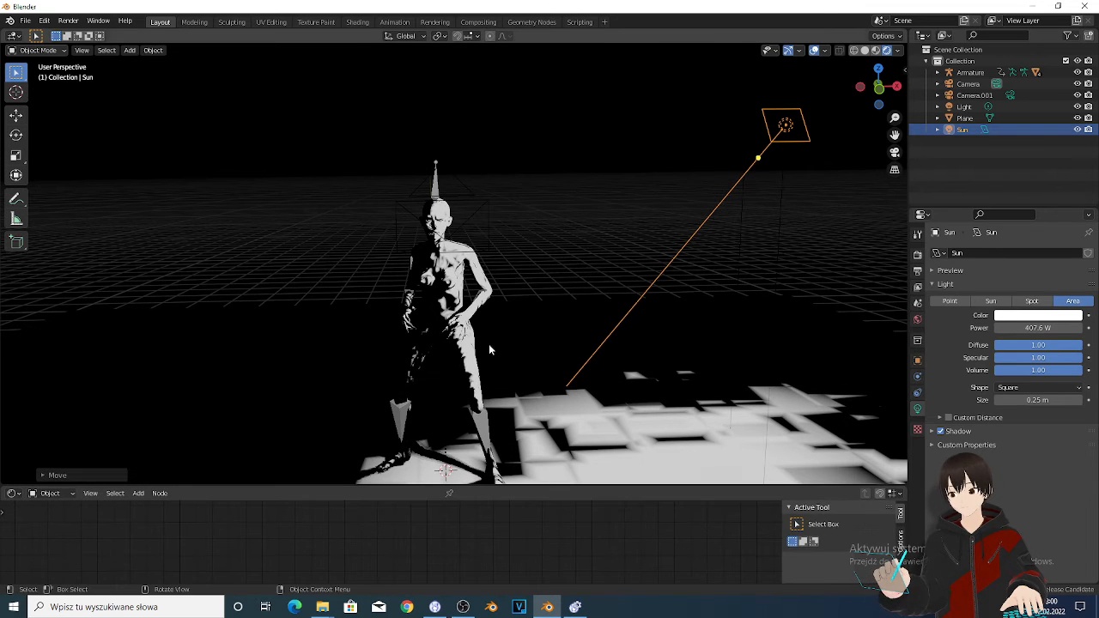
Step: Select the zombie body and enlarge the node editor to show its whole zom tex material node tree
click(446, 294)
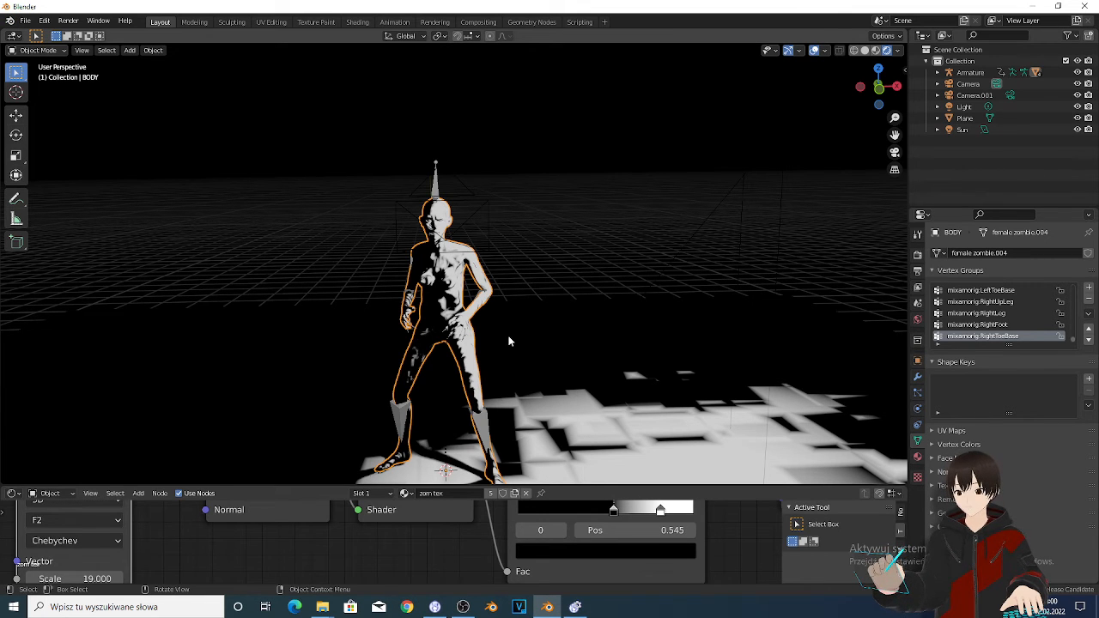
scroll(508, 341, up, 8)
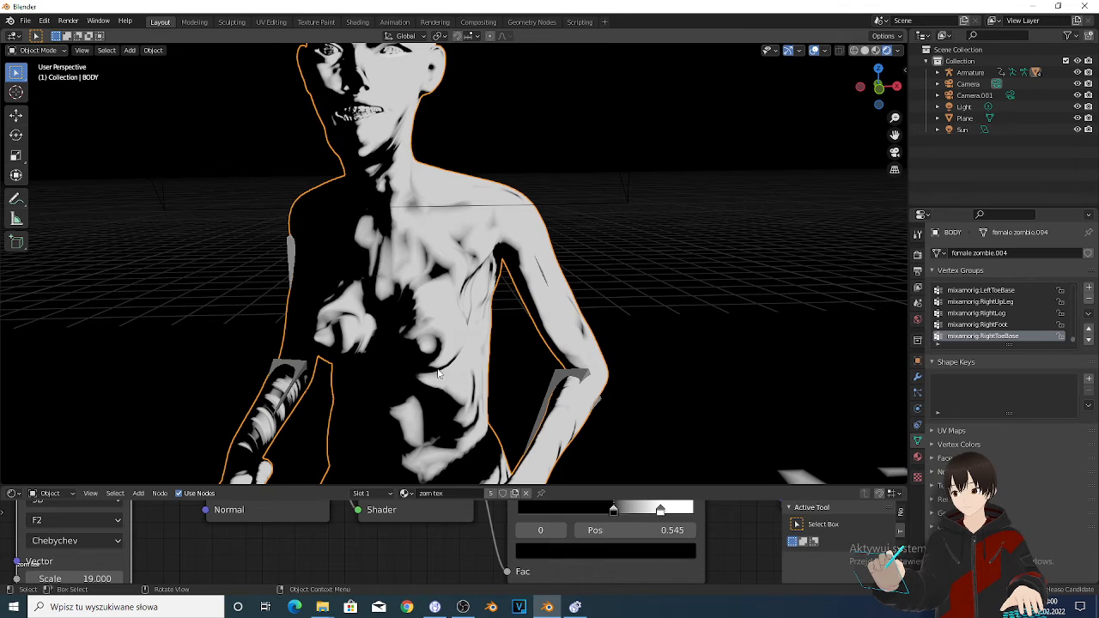
scroll(438, 372, down, 8)
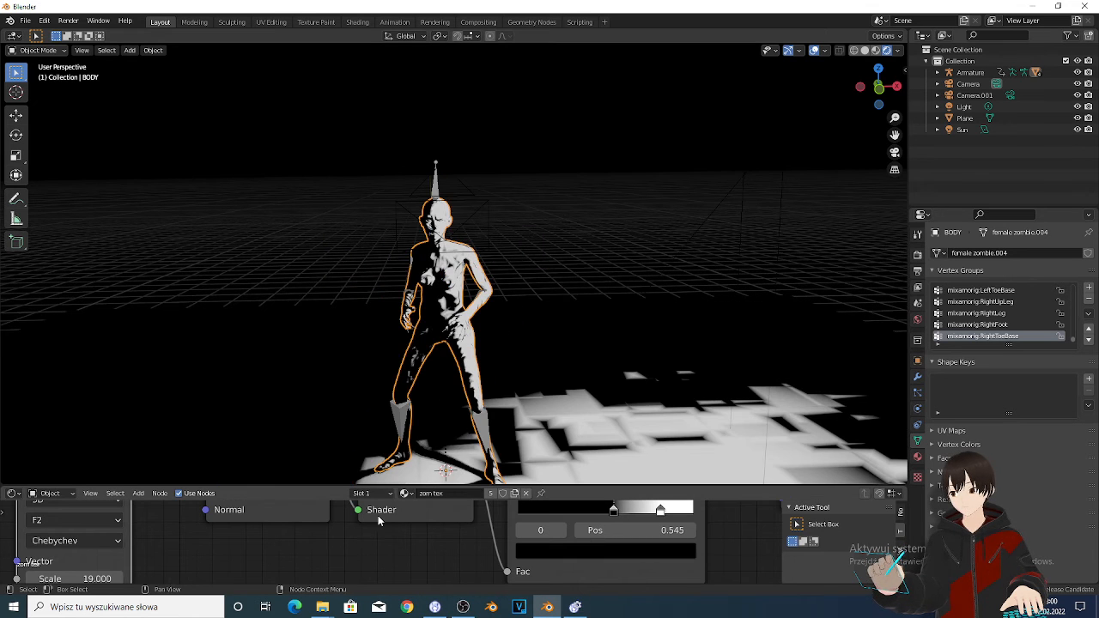
drag(329, 484, 376, 293)
scroll(412, 430, down, 2)
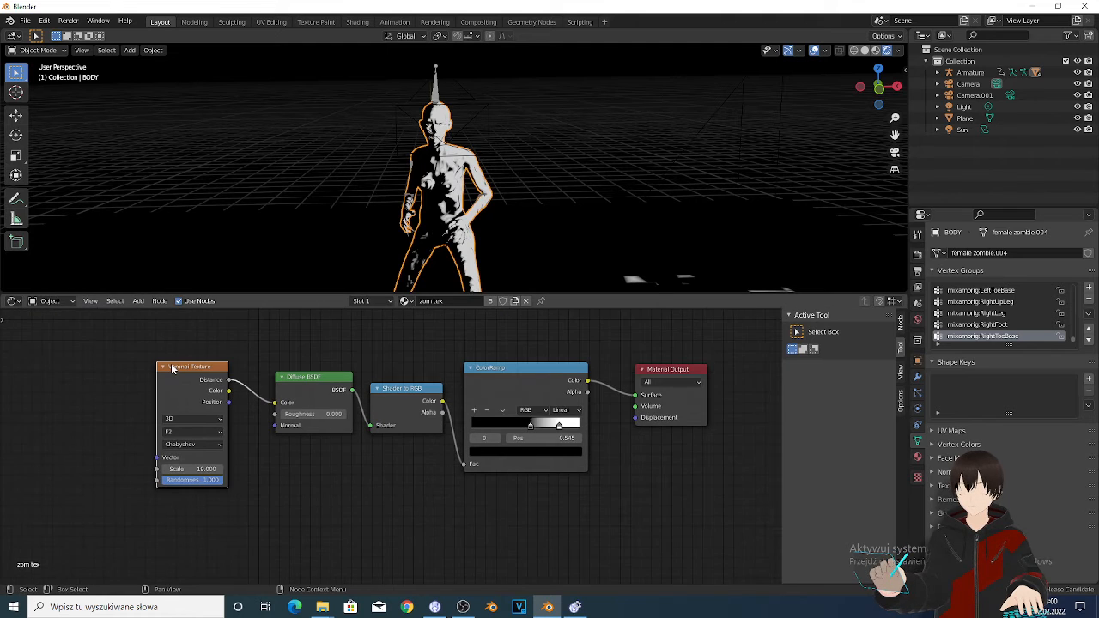
Step: Review the material's node chain from Voronoi Texture through Diffuse BSDF, Shader to RGB and ColorRamp to Material Output
scroll(263, 446, up, 1)
scroll(150, 392, up, 1)
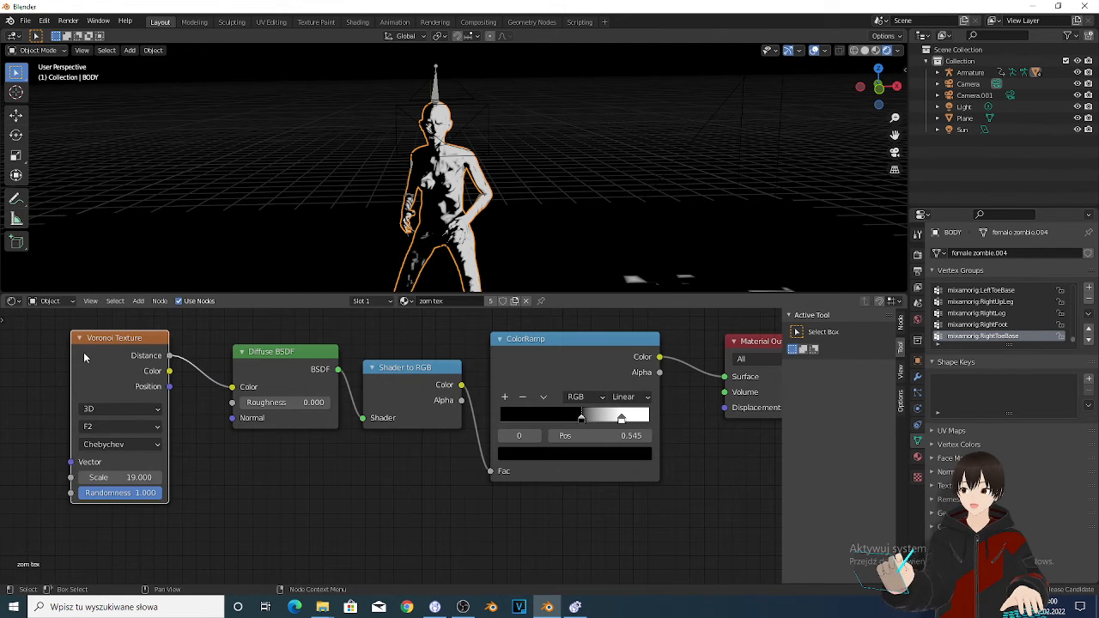
scroll(129, 365, up, 1)
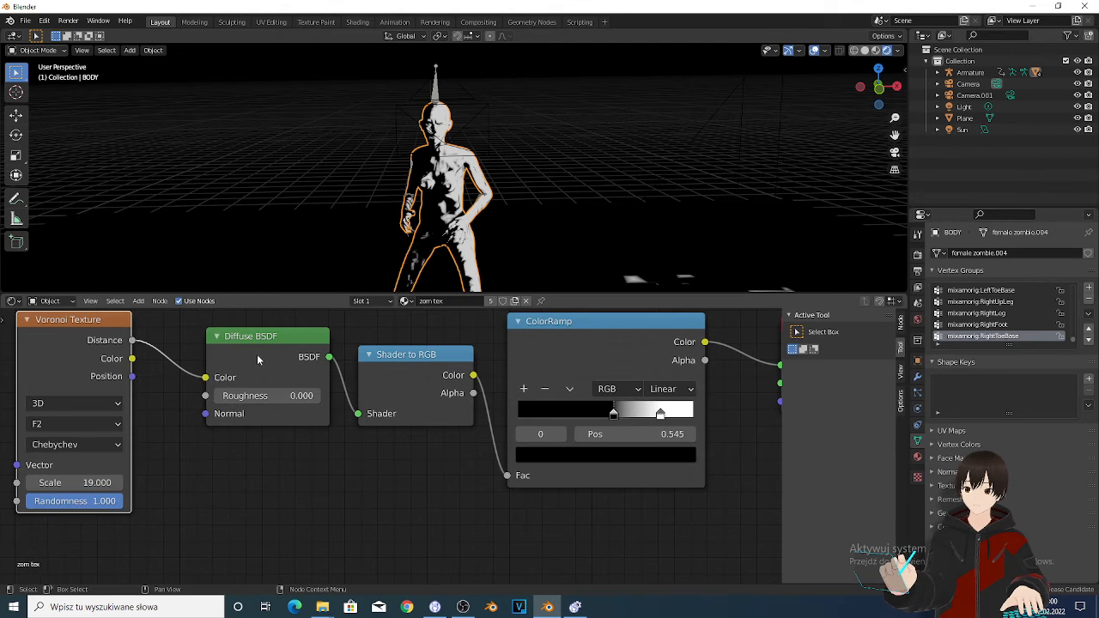
click(443, 378)
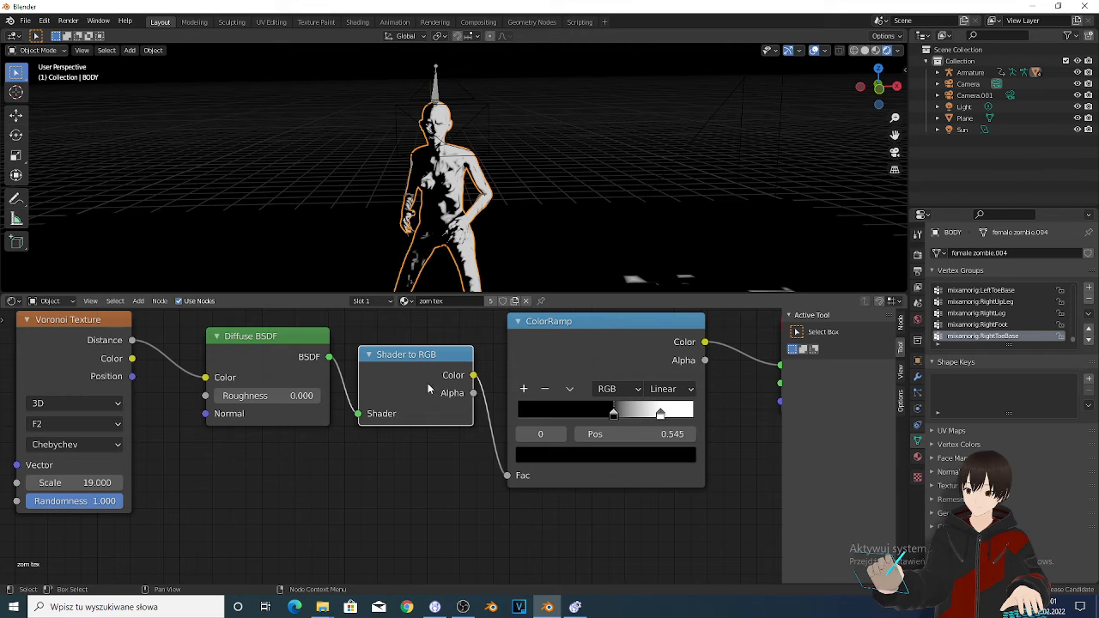
click(546, 344)
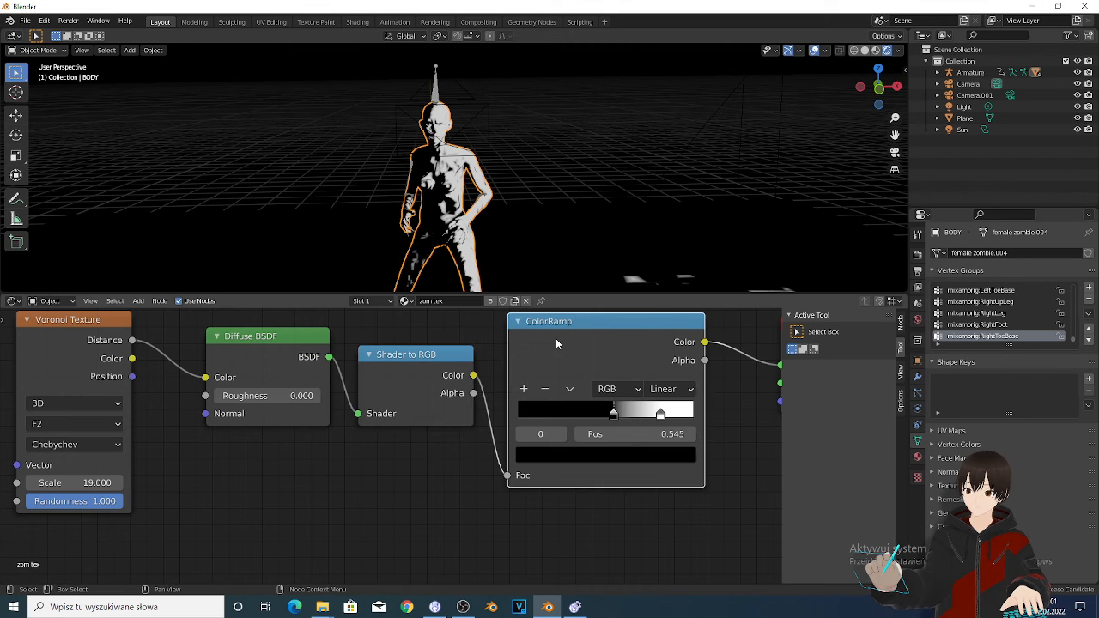
scroll(566, 345, down, 1)
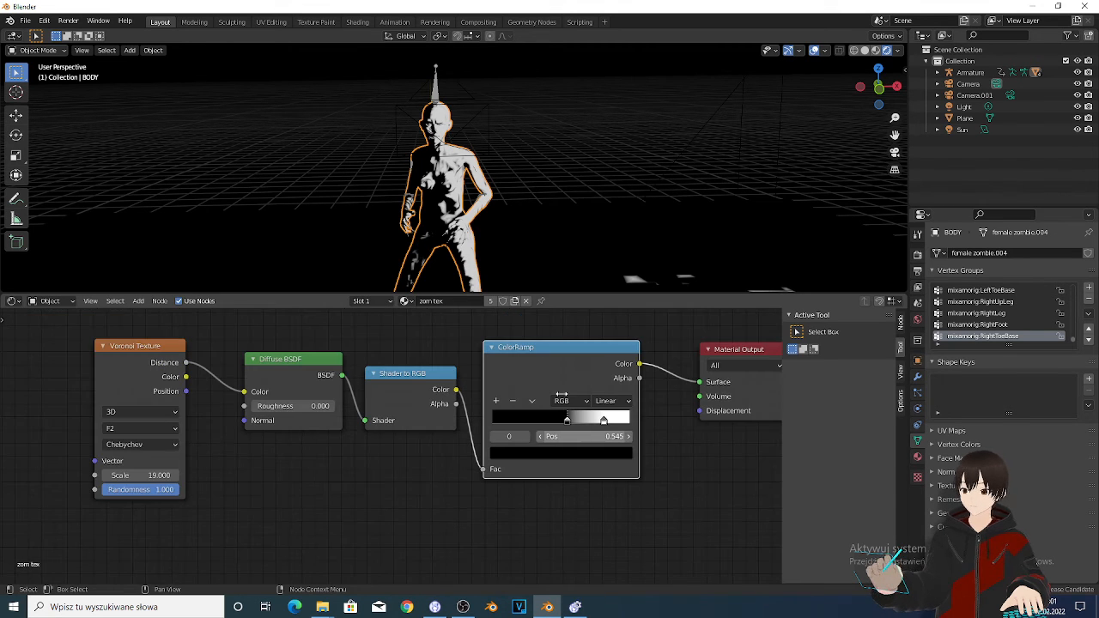
click(754, 399)
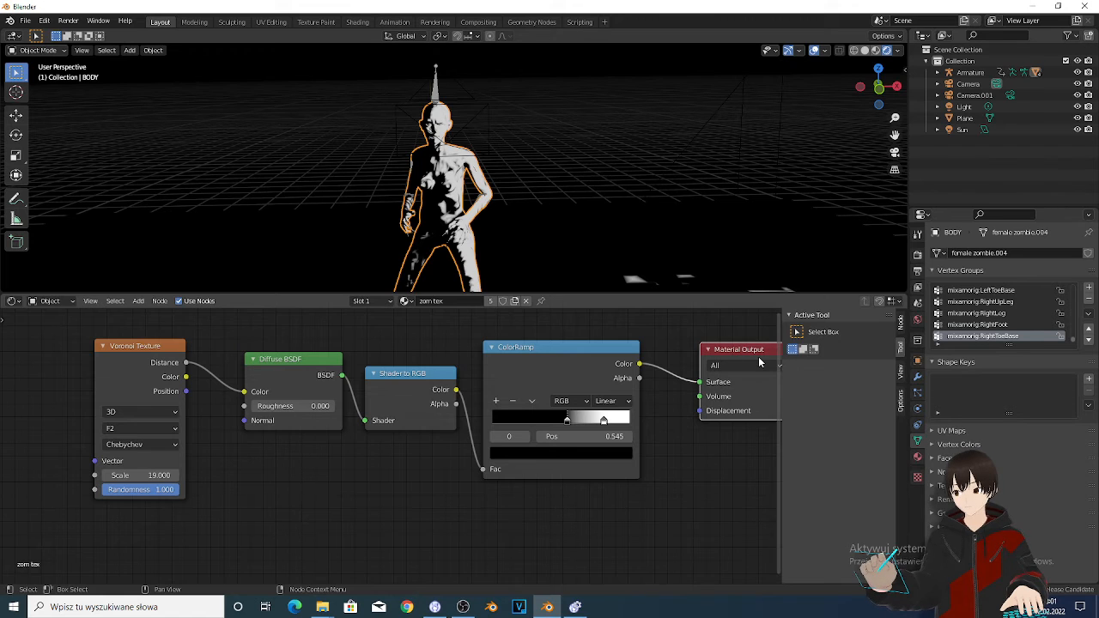
Step: Set the ColorRamp's black stop position to 0.550 and check the shading on the zombie
scroll(567, 426, up, 1)
scroll(567, 427, up, 1)
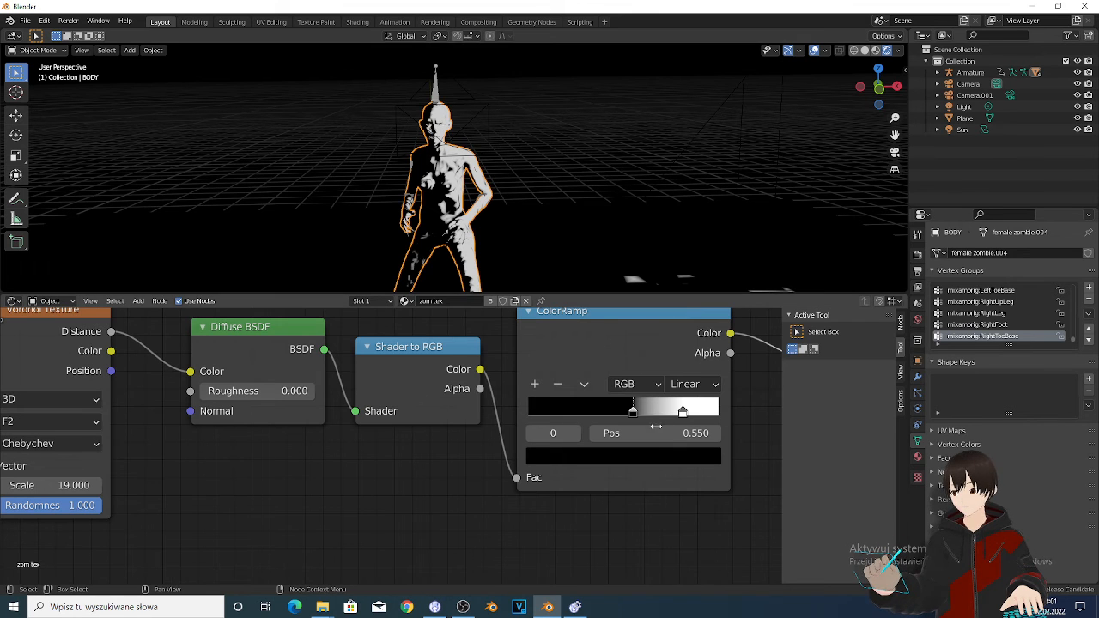
scroll(331, 289, up, 2)
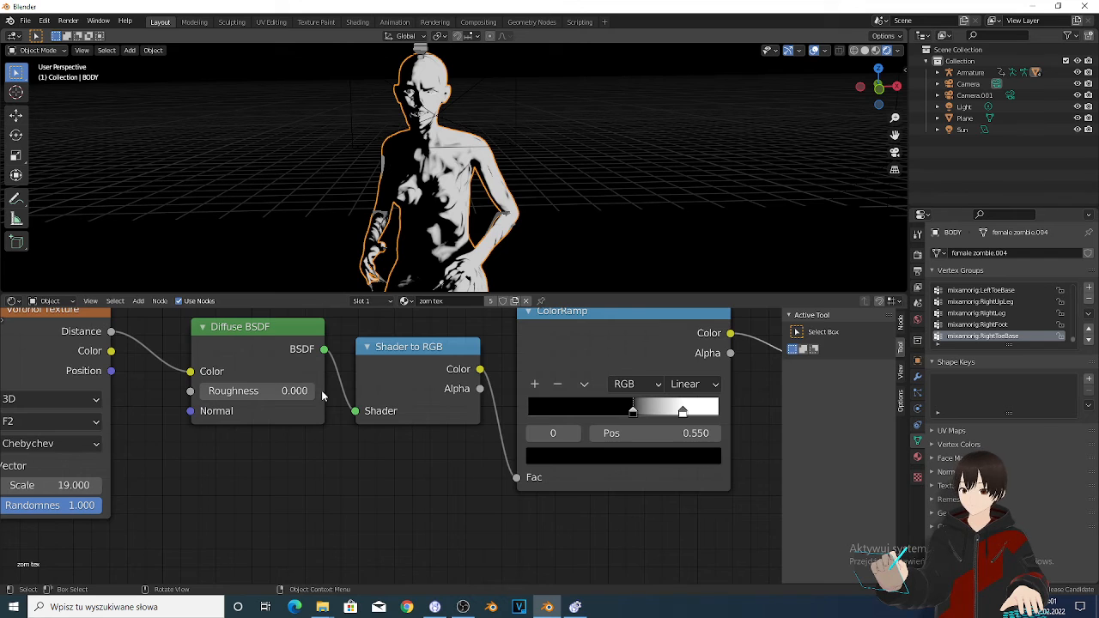
scroll(321, 390, down, 4)
scroll(136, 403, down, 2)
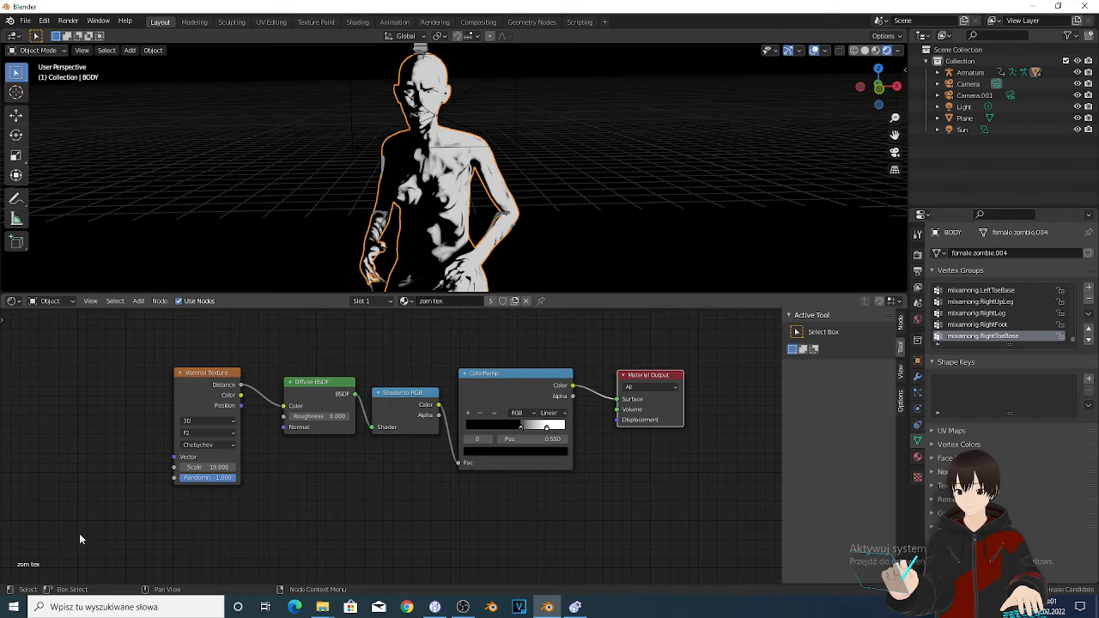
scroll(285, 450, up, 4)
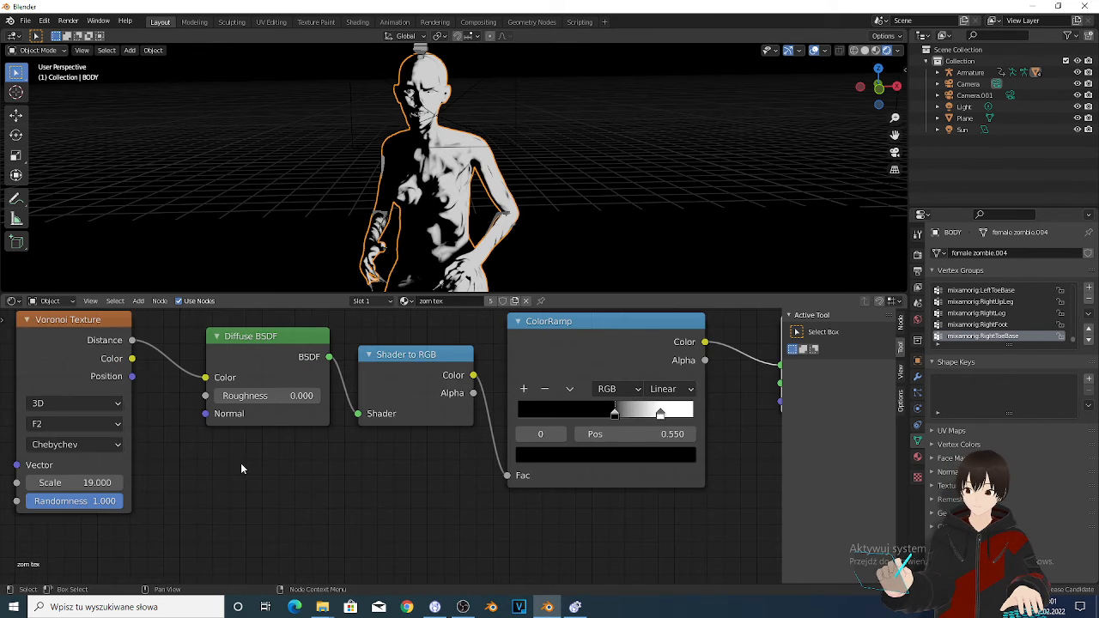
Step: Change the Sun object's light type to Spot and move it to X 0.45117 m, Y -7.2229 m
click(963, 129)
scroll(562, 191, down, 5)
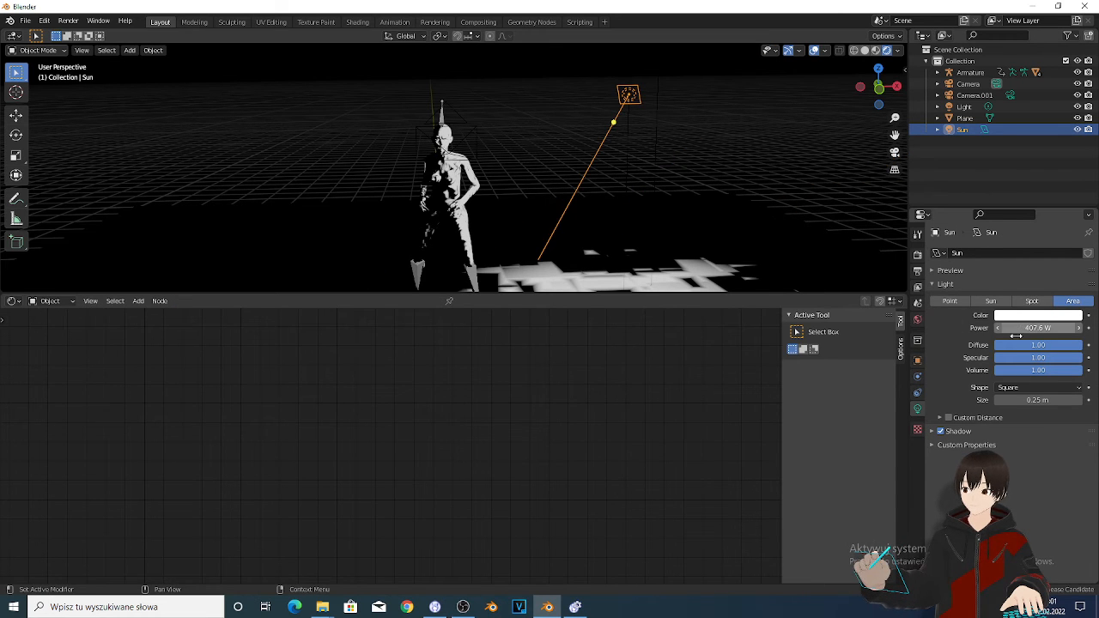
click(1040, 302)
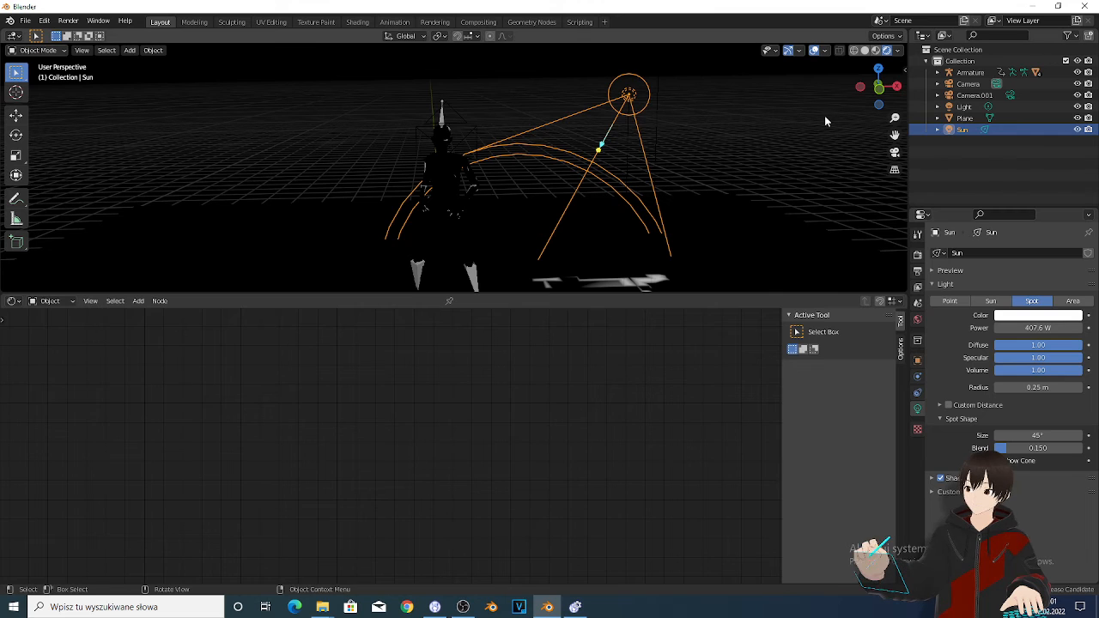
key(n)
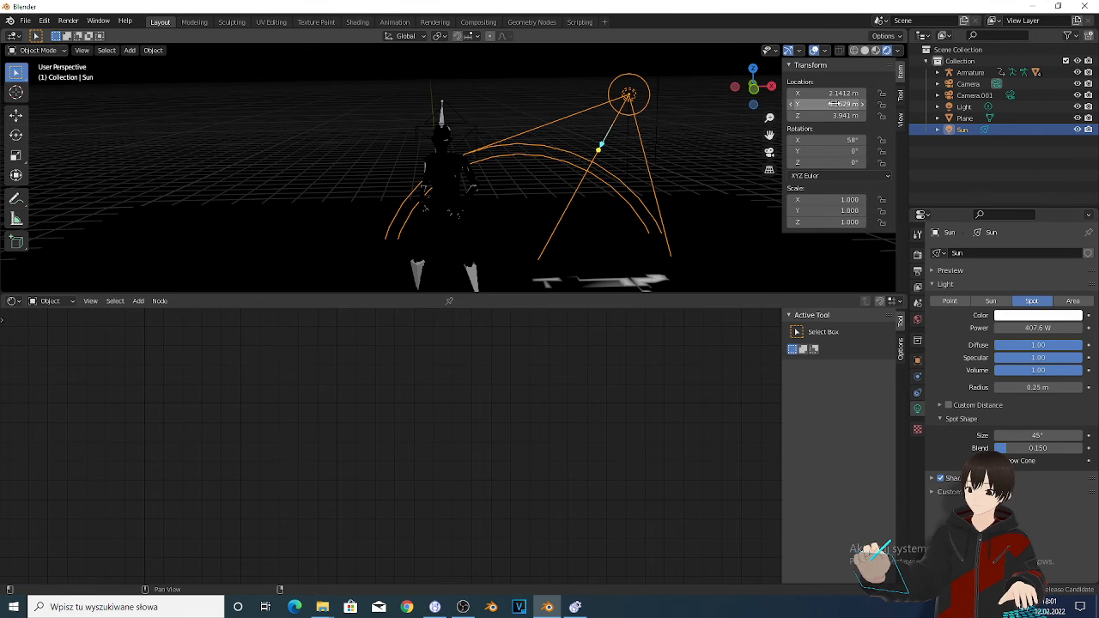
drag(837, 103, 790, 93)
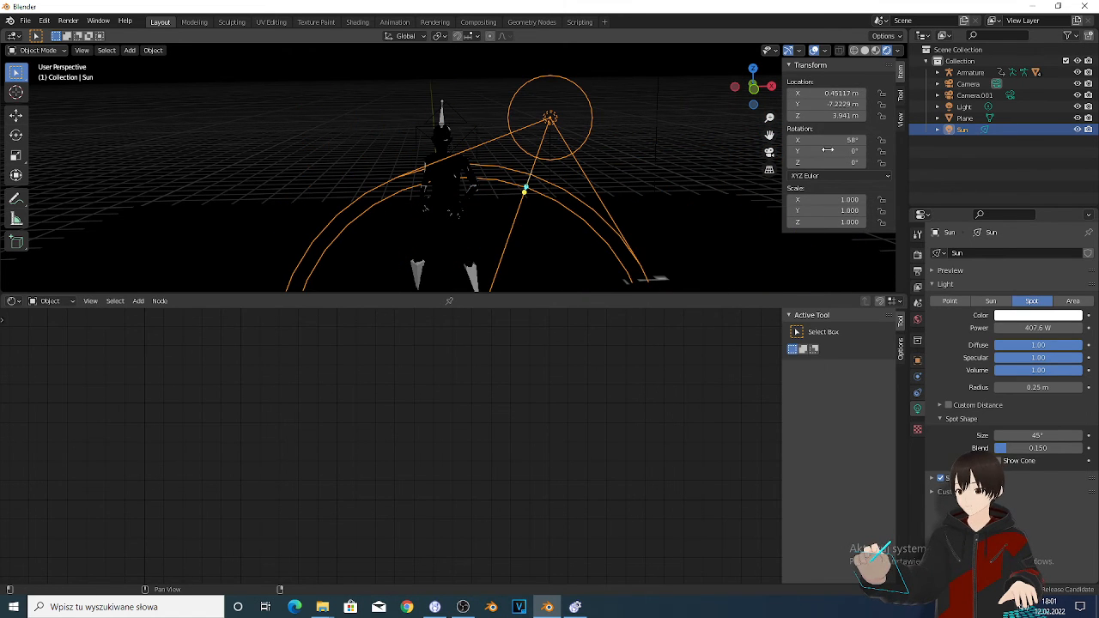
Step: Rotate the light to X 87.5° and Y 4.4°, trying the Area light type
drag(828, 151, 850, 140)
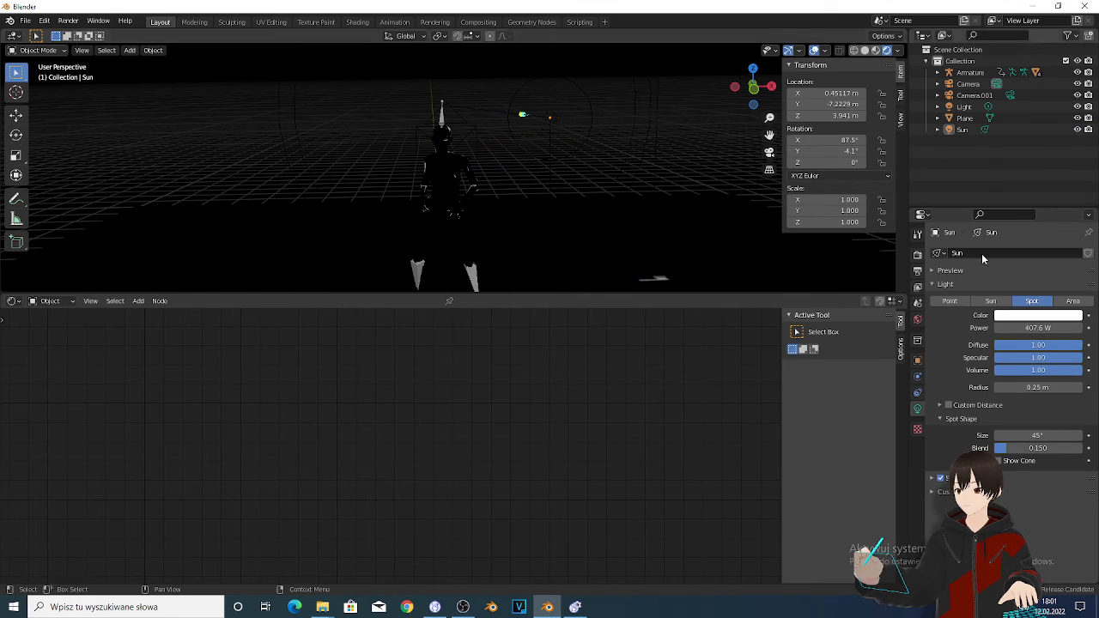
click(1073, 301)
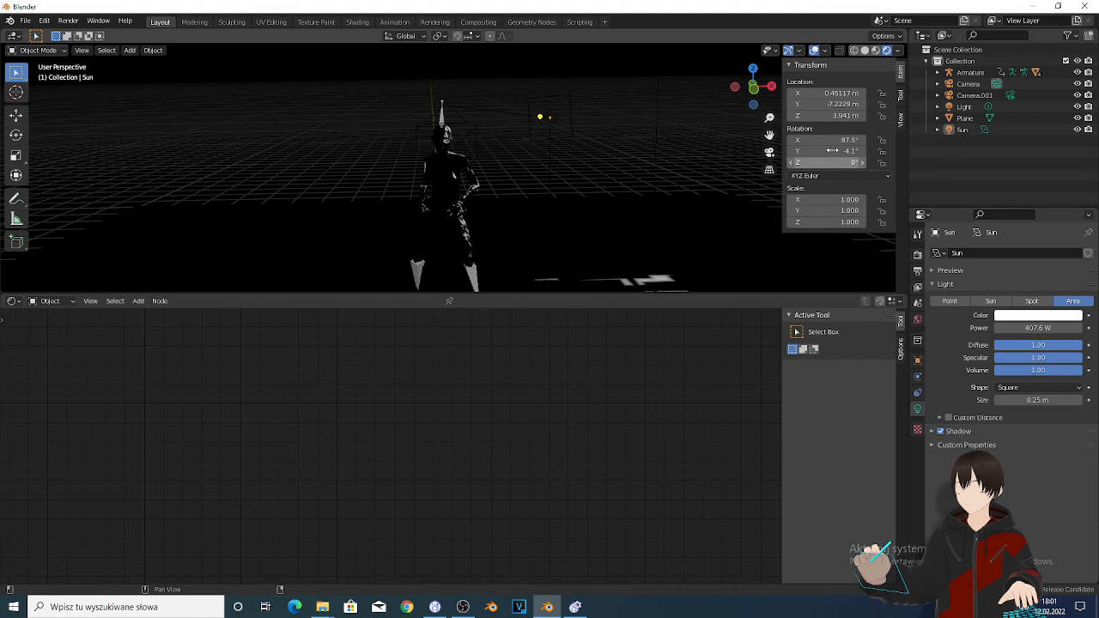
Step: Change the light type to Point and raise its power to 3258.2 W
click(951, 301)
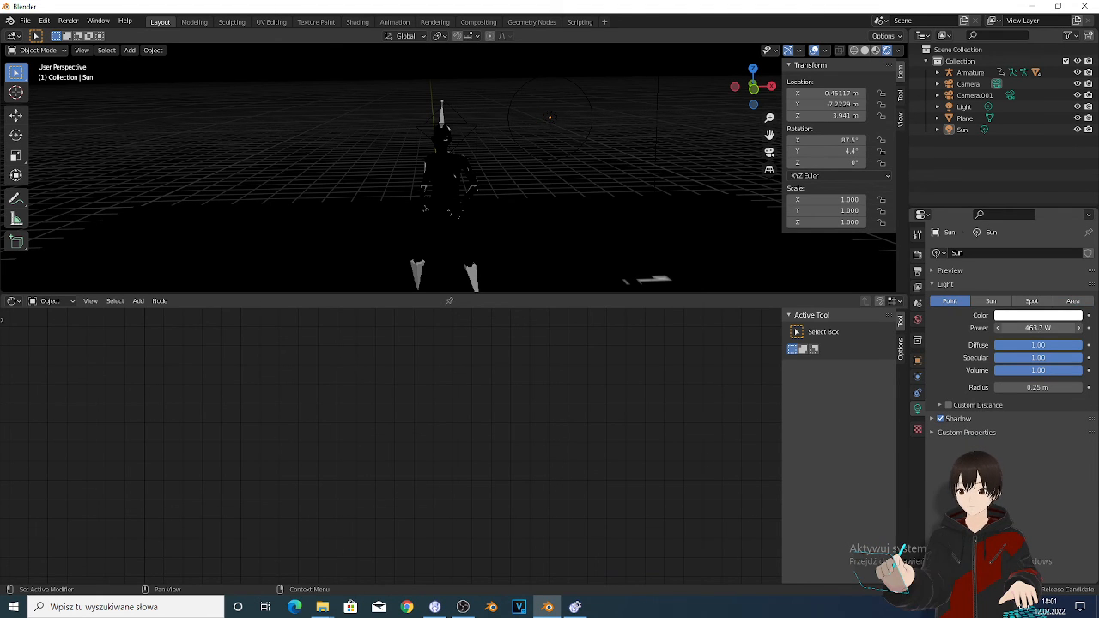
mouse_move(1038, 328)
mouse_down()
mouse_move(1098, 328)
mouse_move(1042, 327)
mouse_up()
scroll(555, 202, up, 2)
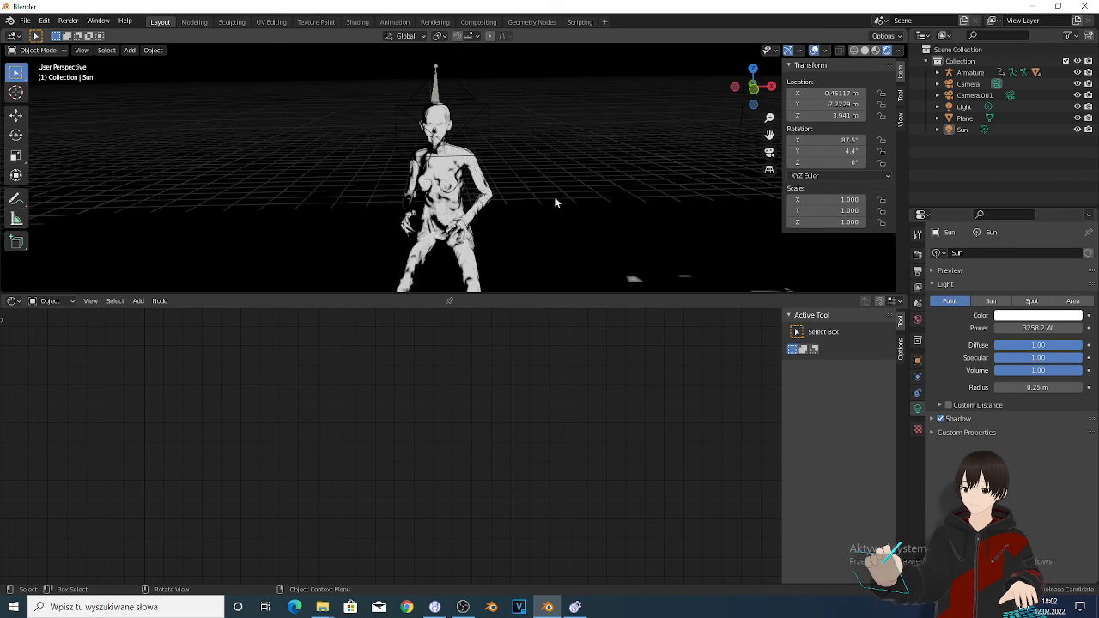
scroll(433, 216, up, 4)
scroll(434, 216, down, 2)
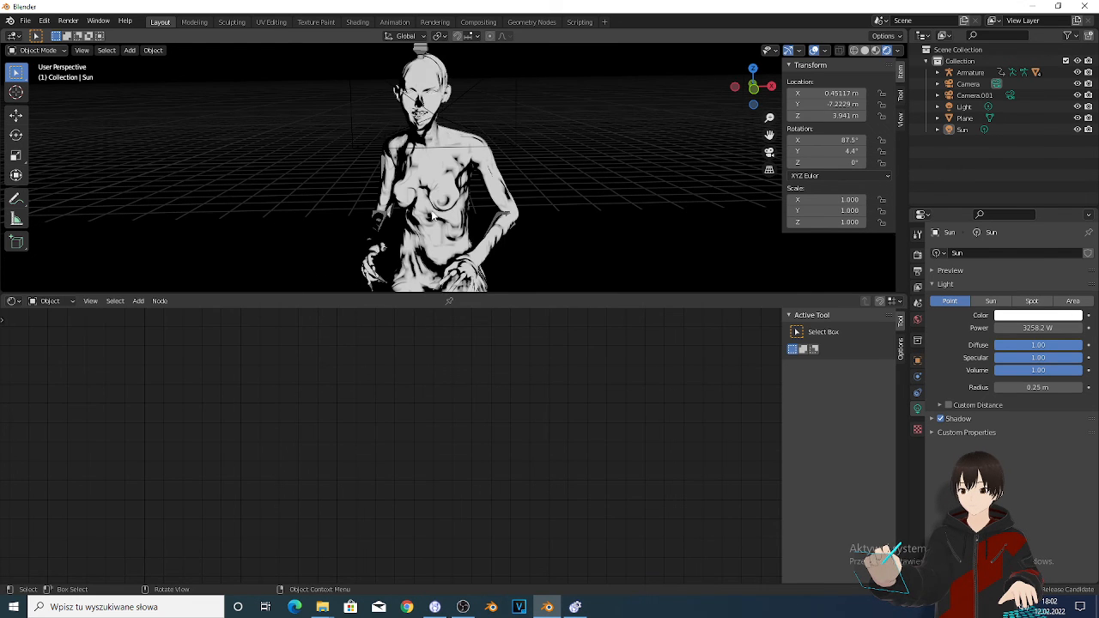
scroll(434, 216, down, 3)
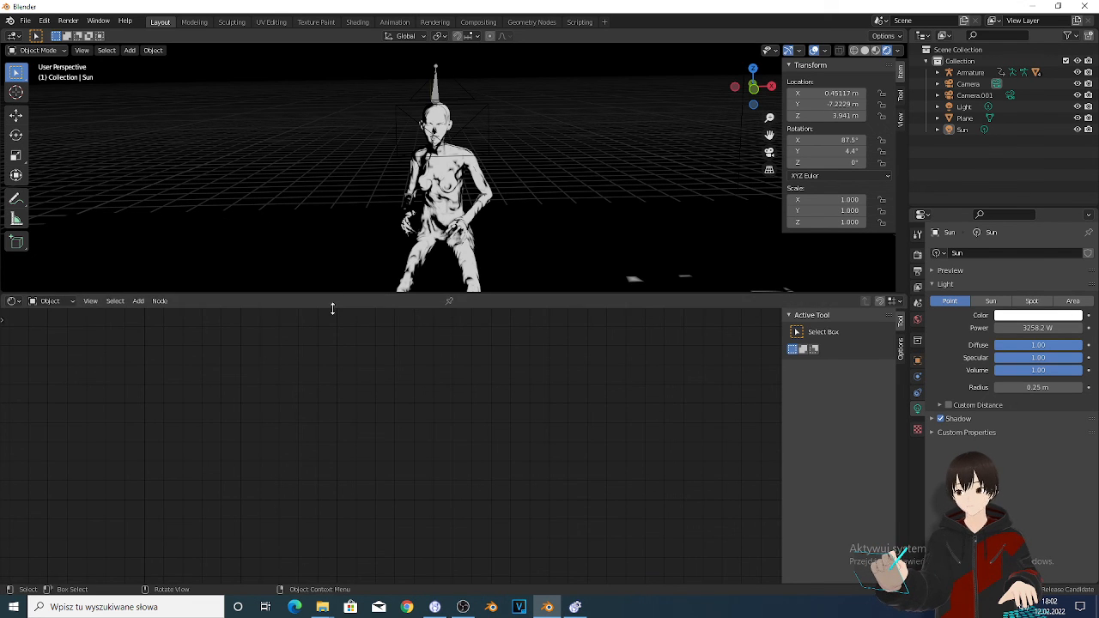
Step: Enlarge the 3D viewport and examine the point-lit zombie and ground plane from near and far
drag(332, 309, 369, 475)
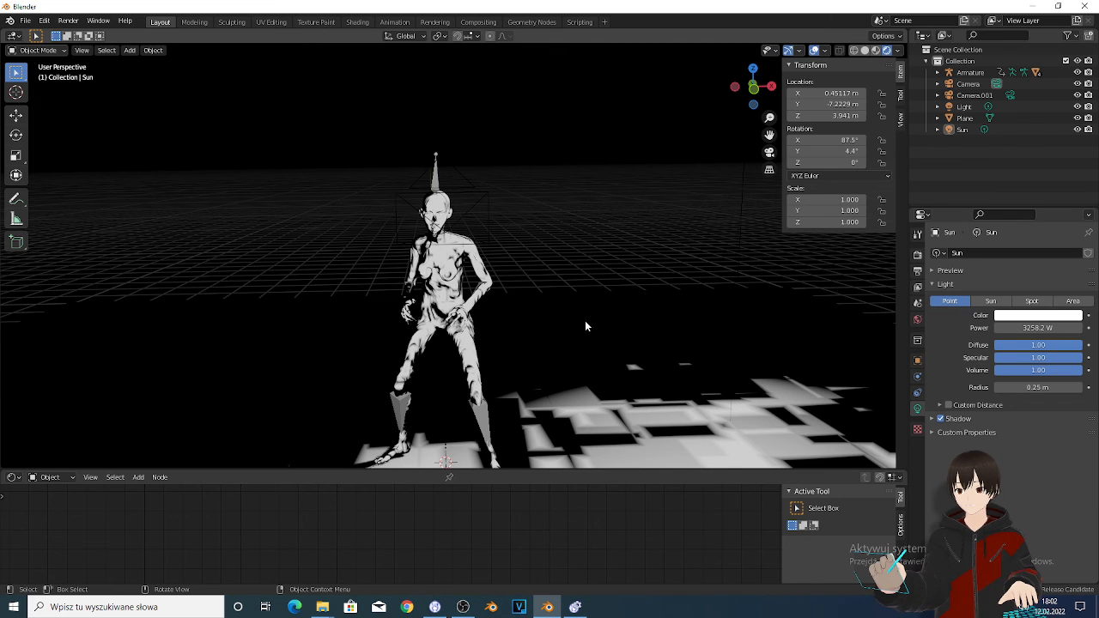
scroll(586, 324, down, 3)
scroll(384, 348, up, 2)
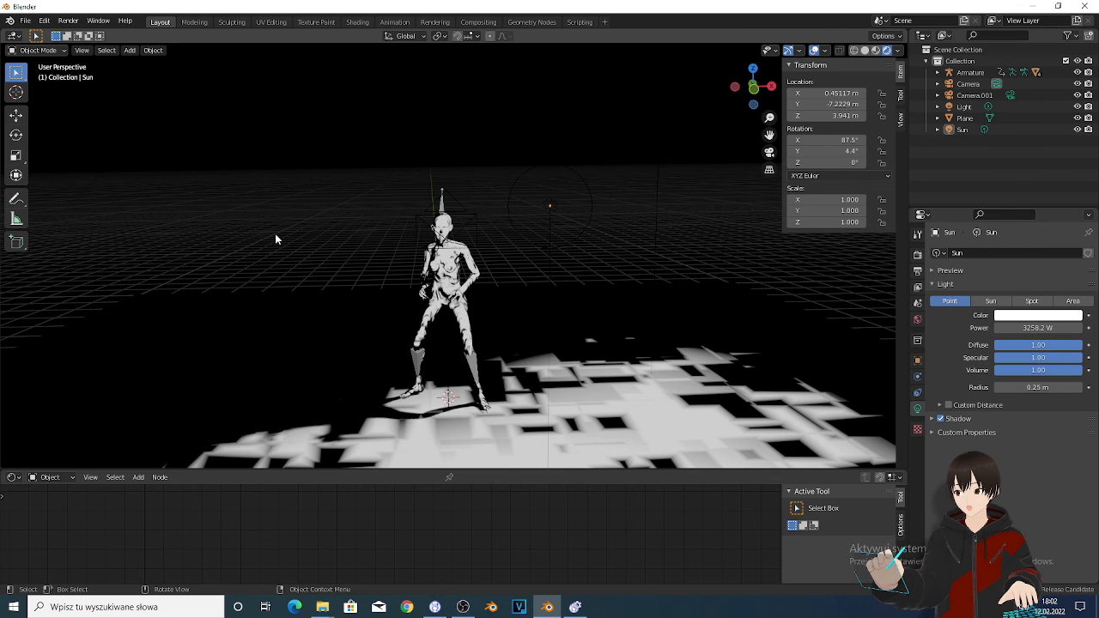
scroll(395, 312, up, 2)
scroll(395, 312, up, 2)
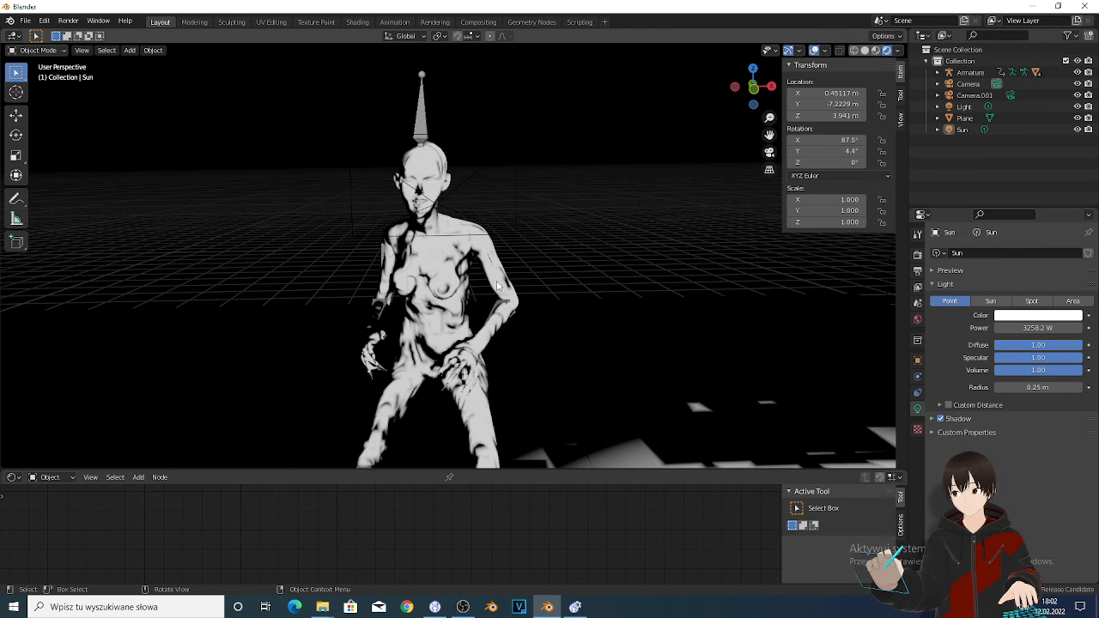
scroll(434, 209, up, 3)
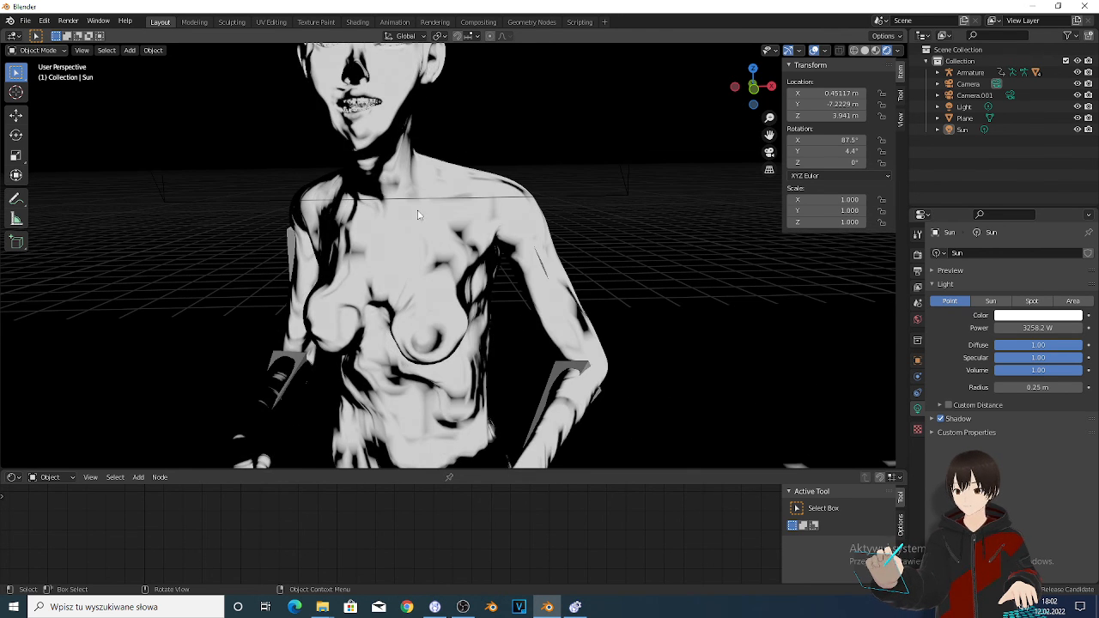
scroll(434, 209, down, 5)
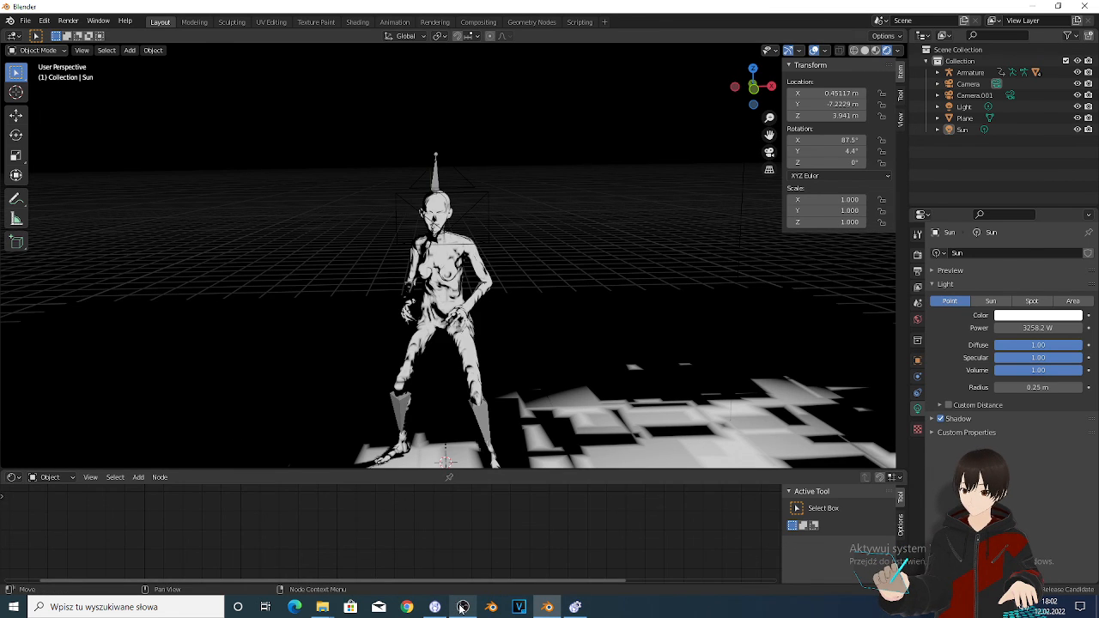